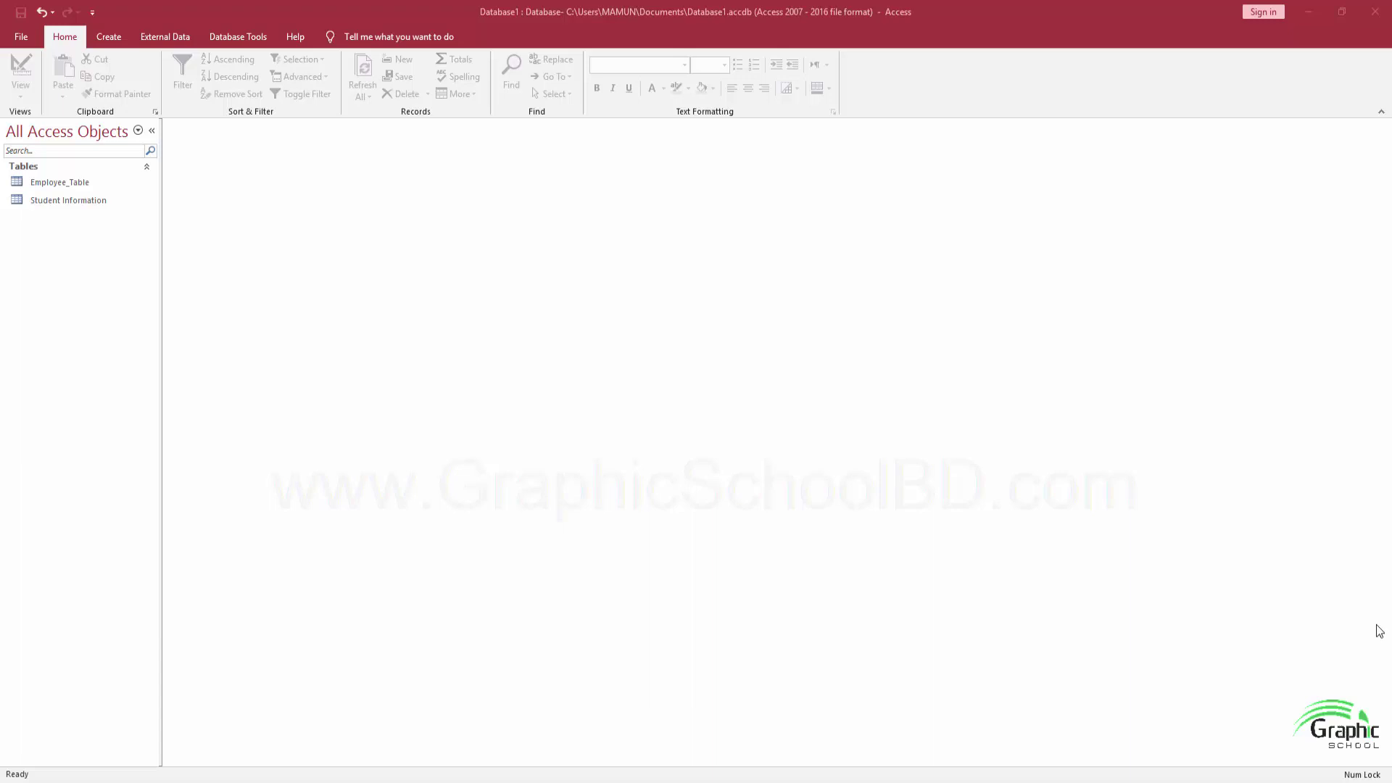
# Open the Student Information table in Datasheet View
pyautogui.click(68, 204)
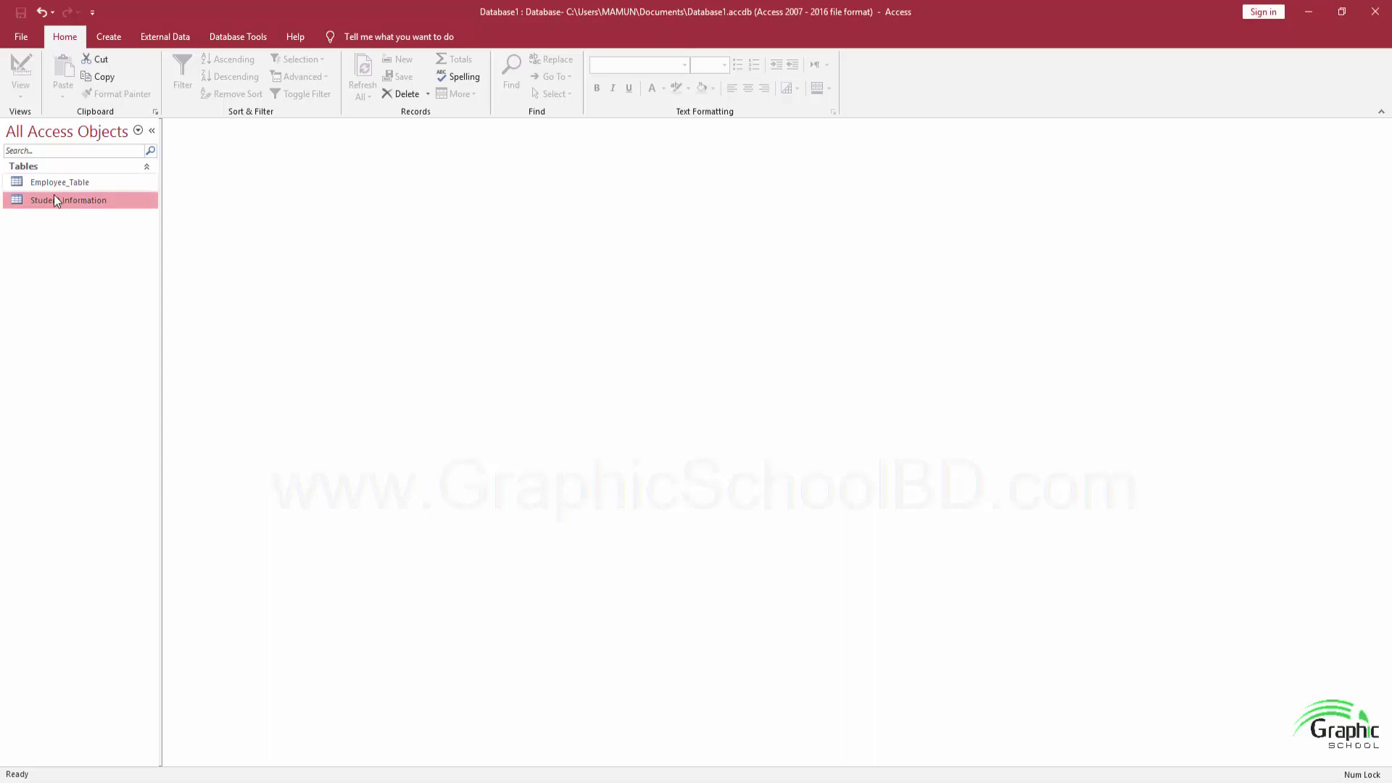
pyautogui.click(46, 182)
pyautogui.click(46, 198)
pyautogui.doubleClick(78, 203)
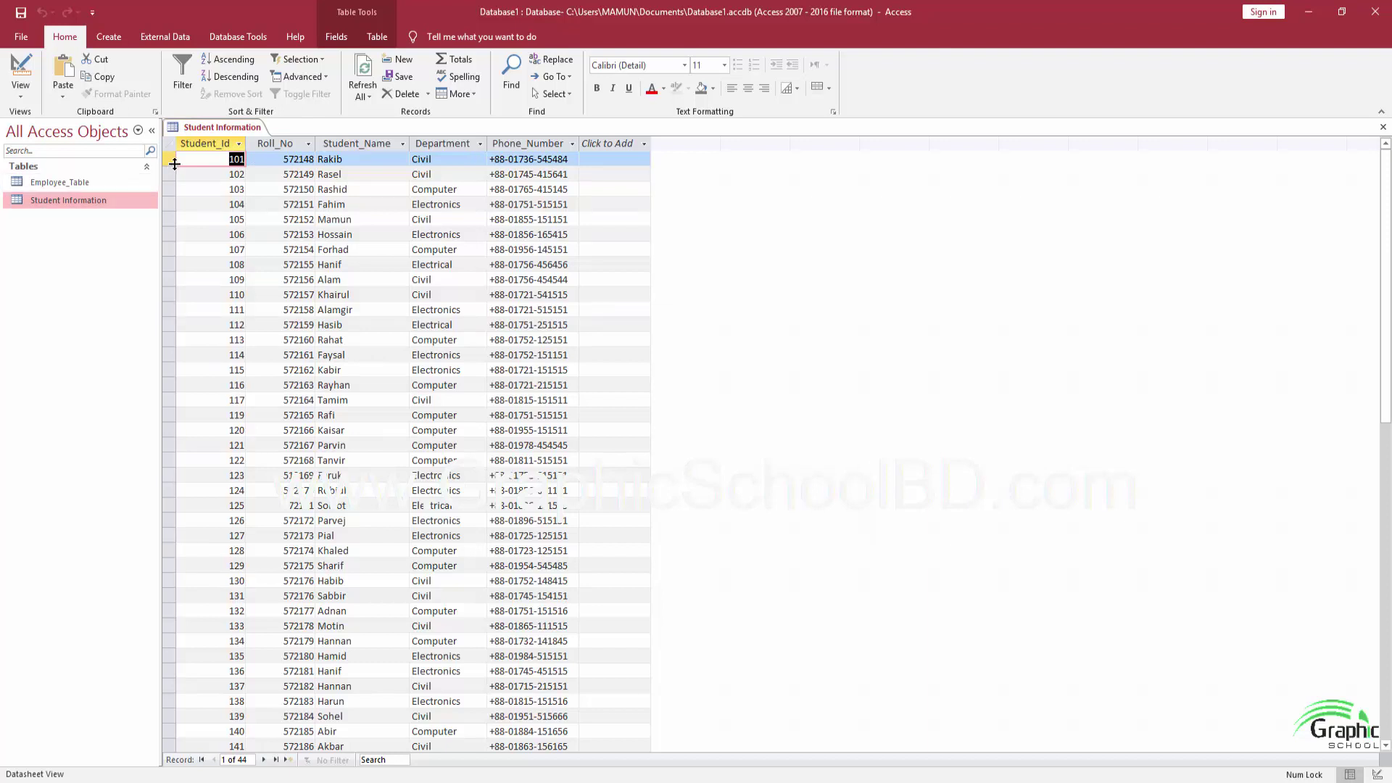
pyautogui.click(107, 36)
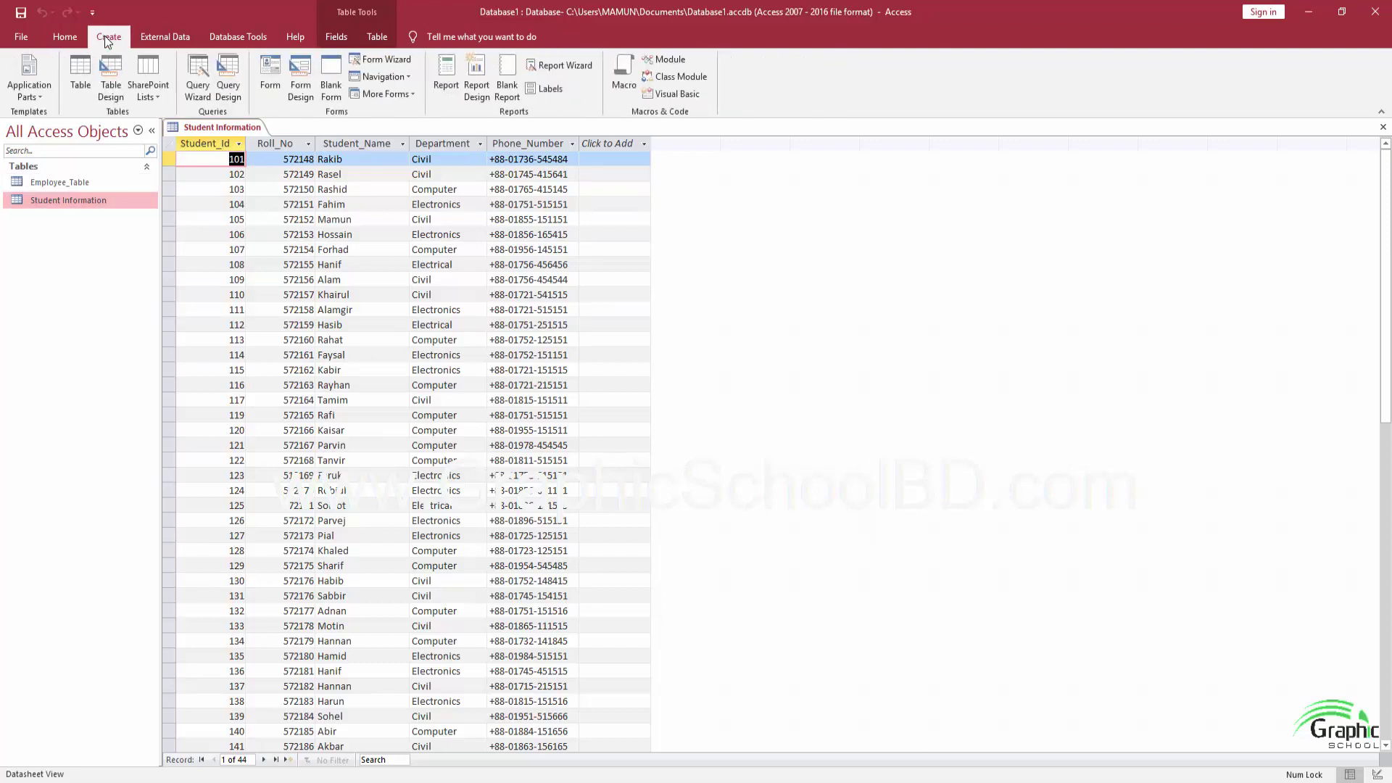
pyautogui.click(231, 93)
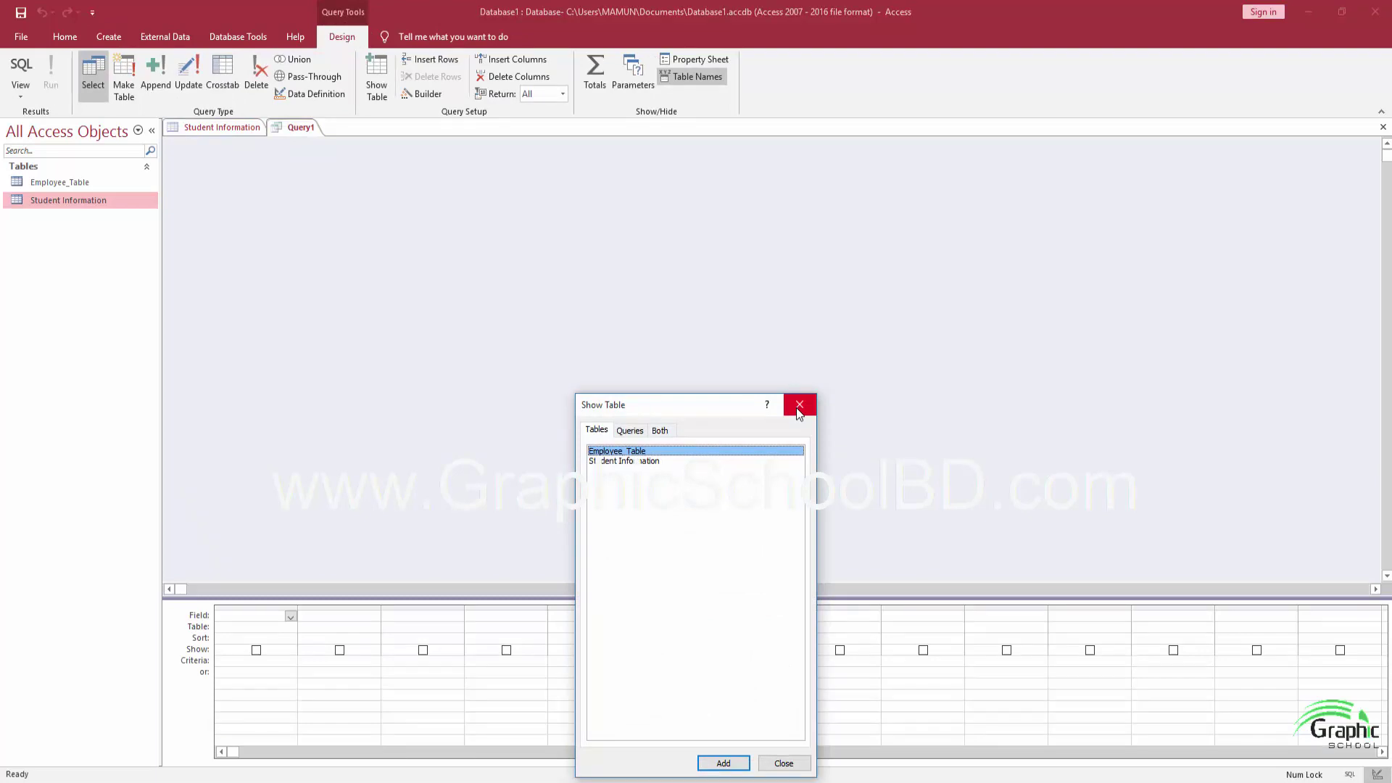
pyautogui.click(799, 405)
pyautogui.click(1383, 126)
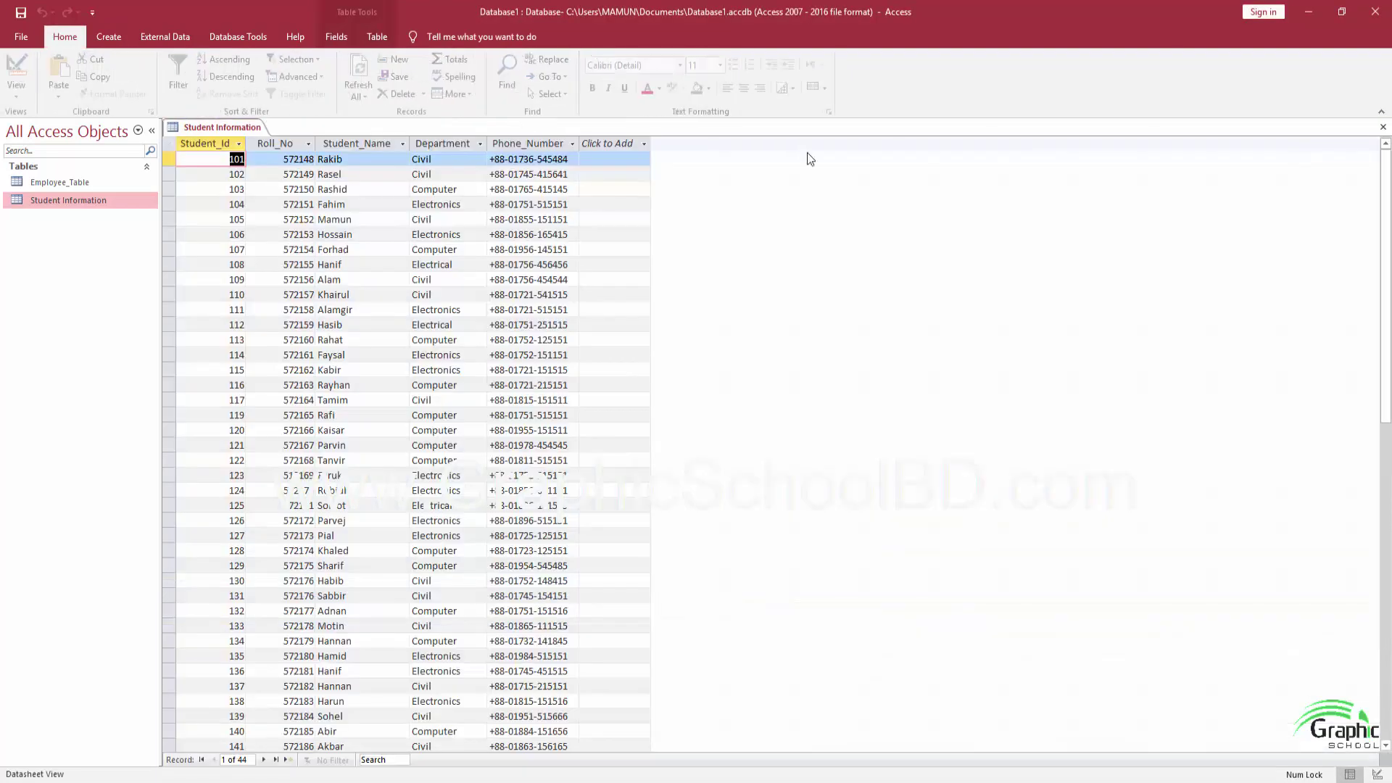
# Start a new query with the Simple Query Wizard, using the Student Information table as its source
pyautogui.click(108, 40)
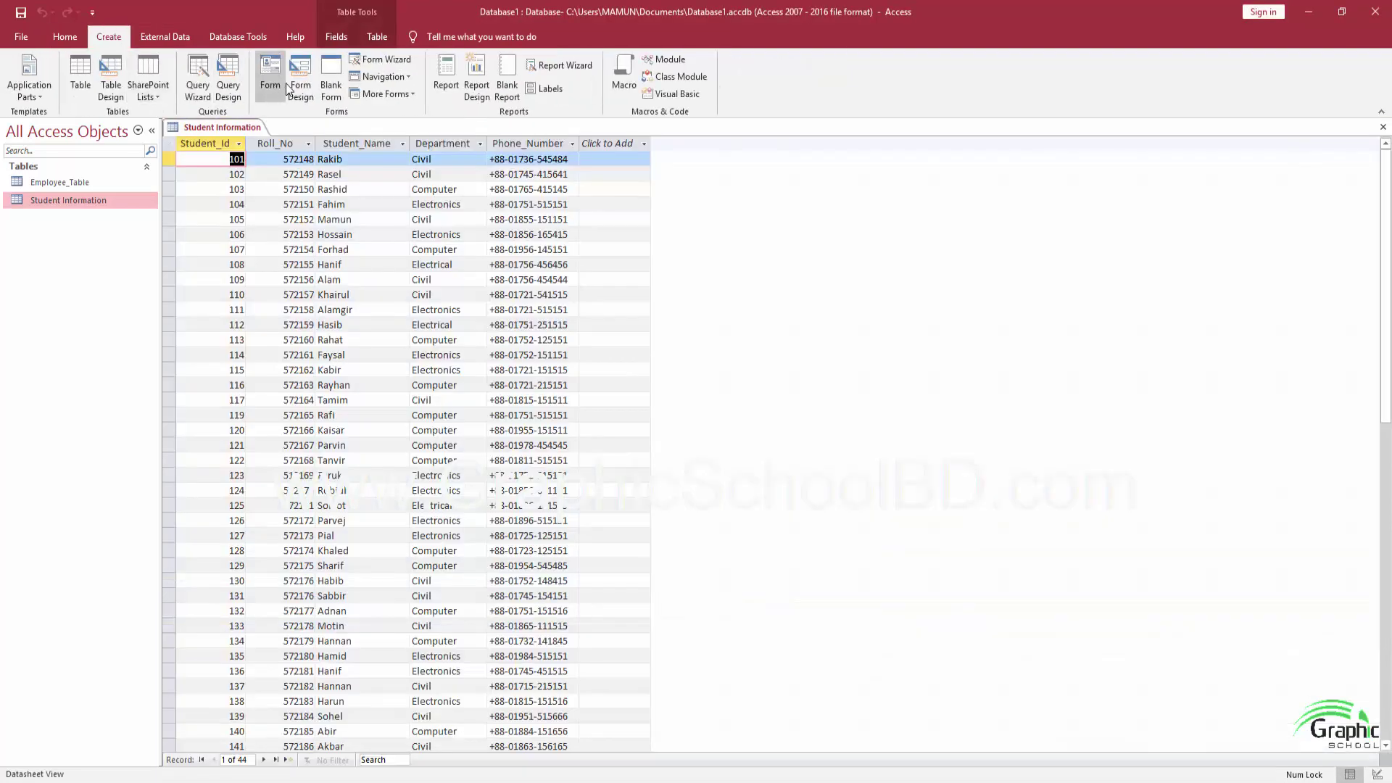
pyautogui.click(196, 76)
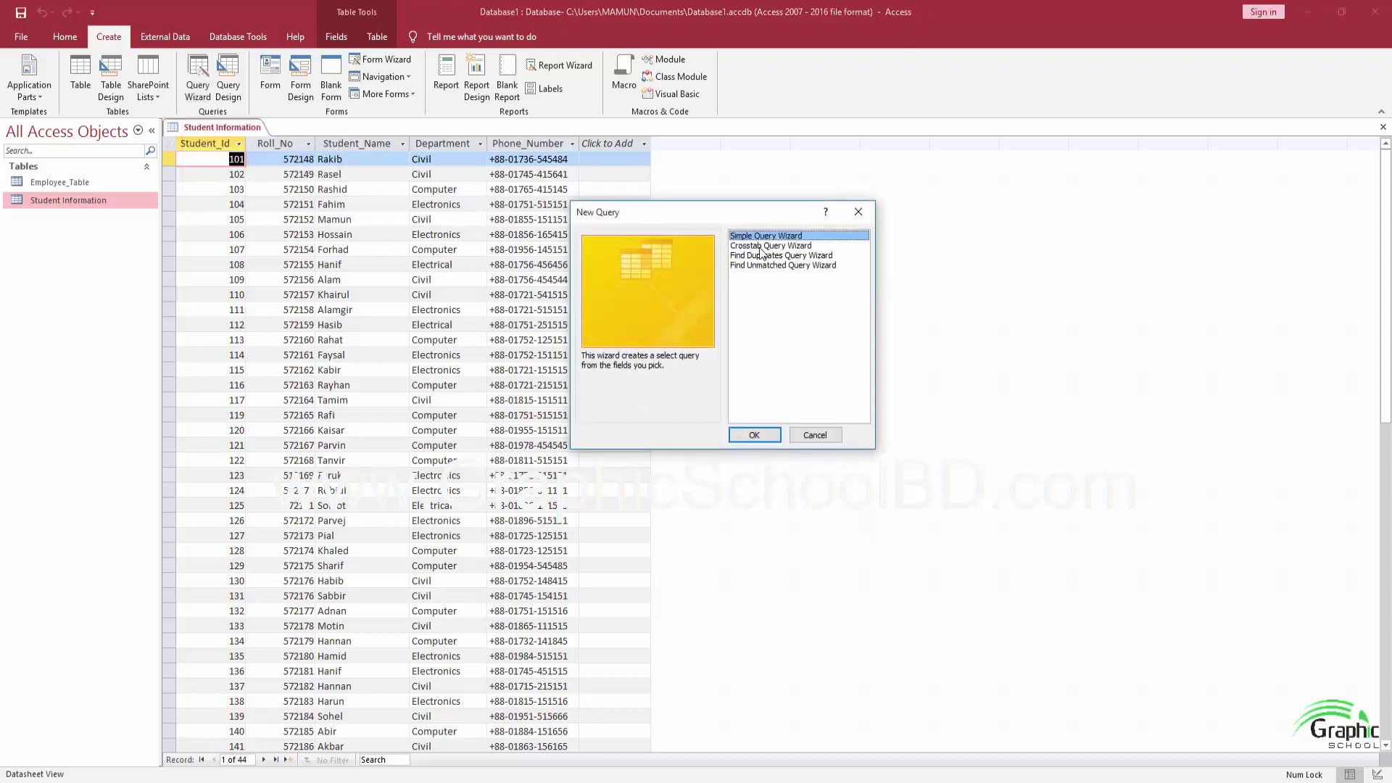
pyautogui.click(755, 433)
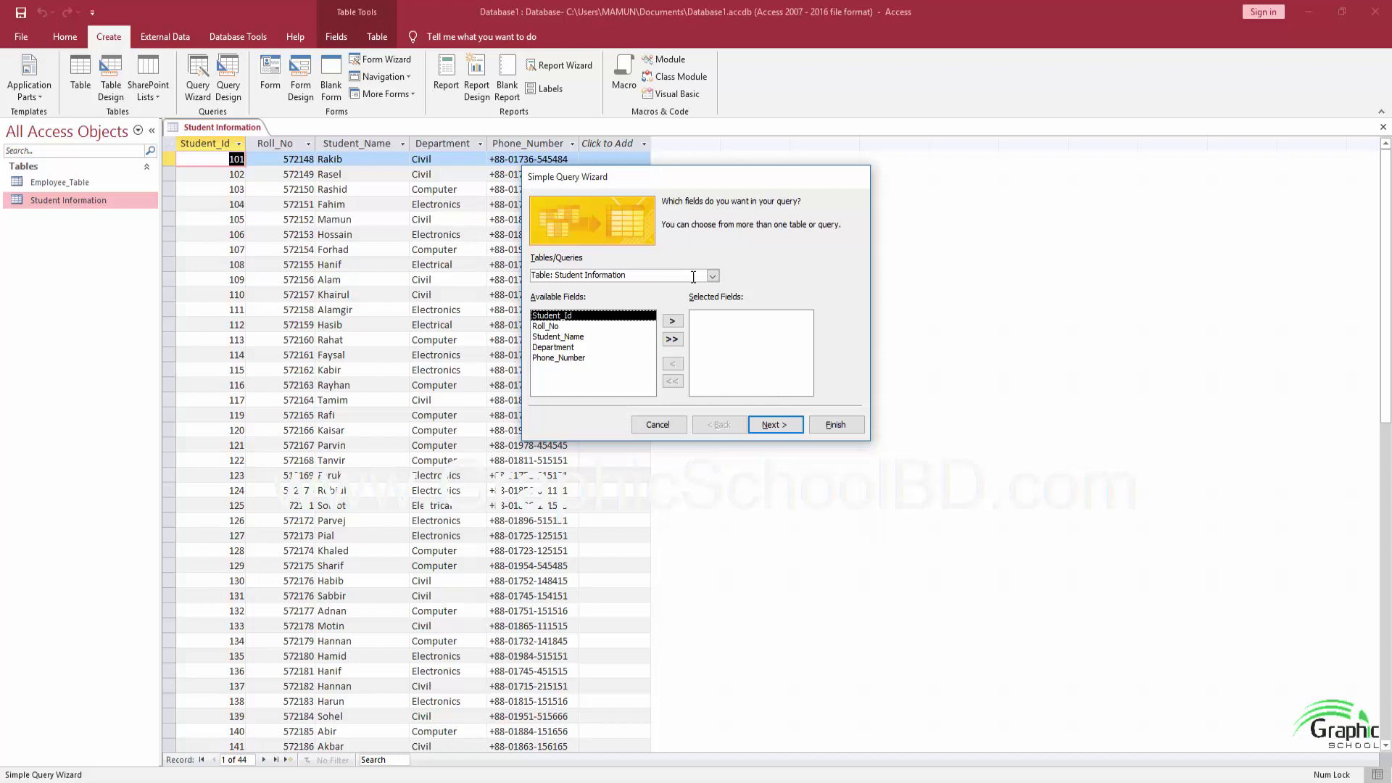
pyautogui.click(711, 279)
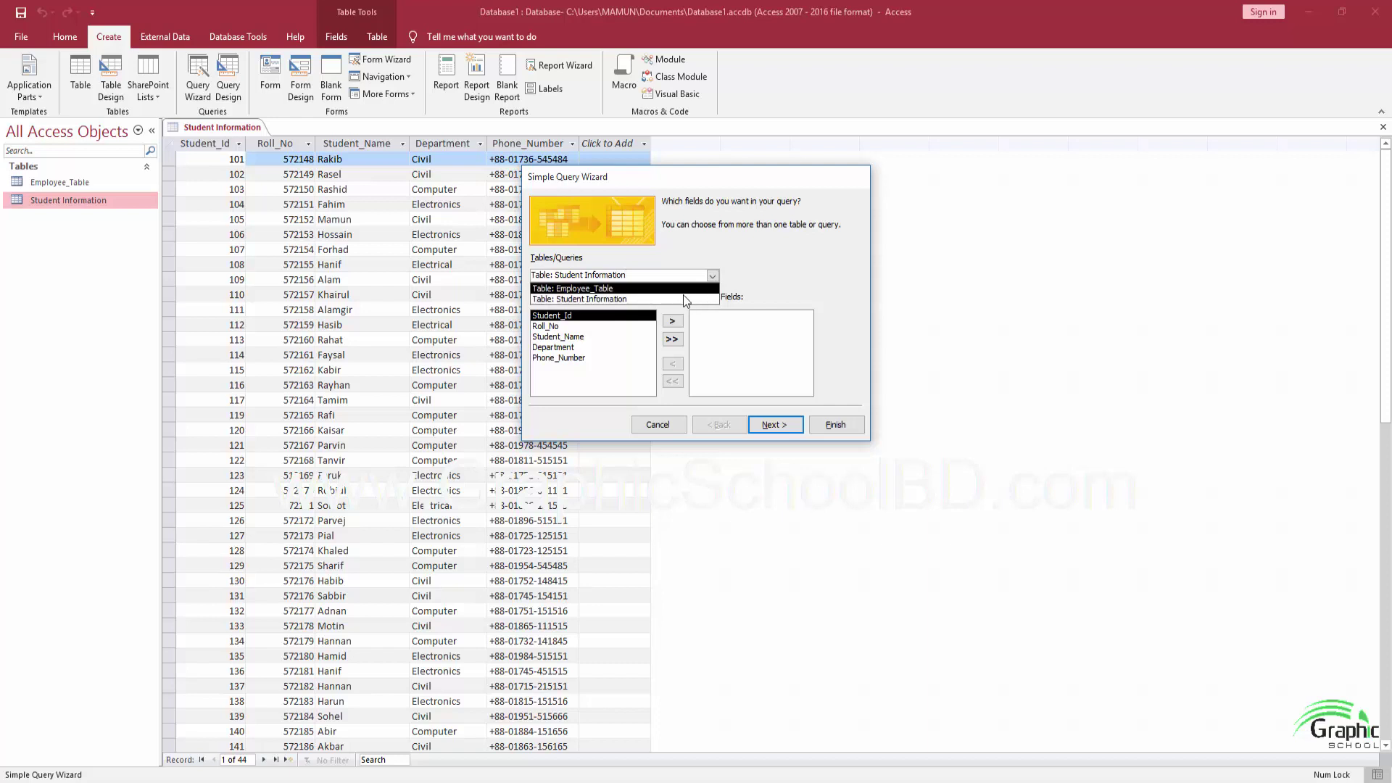
pyautogui.click(603, 299)
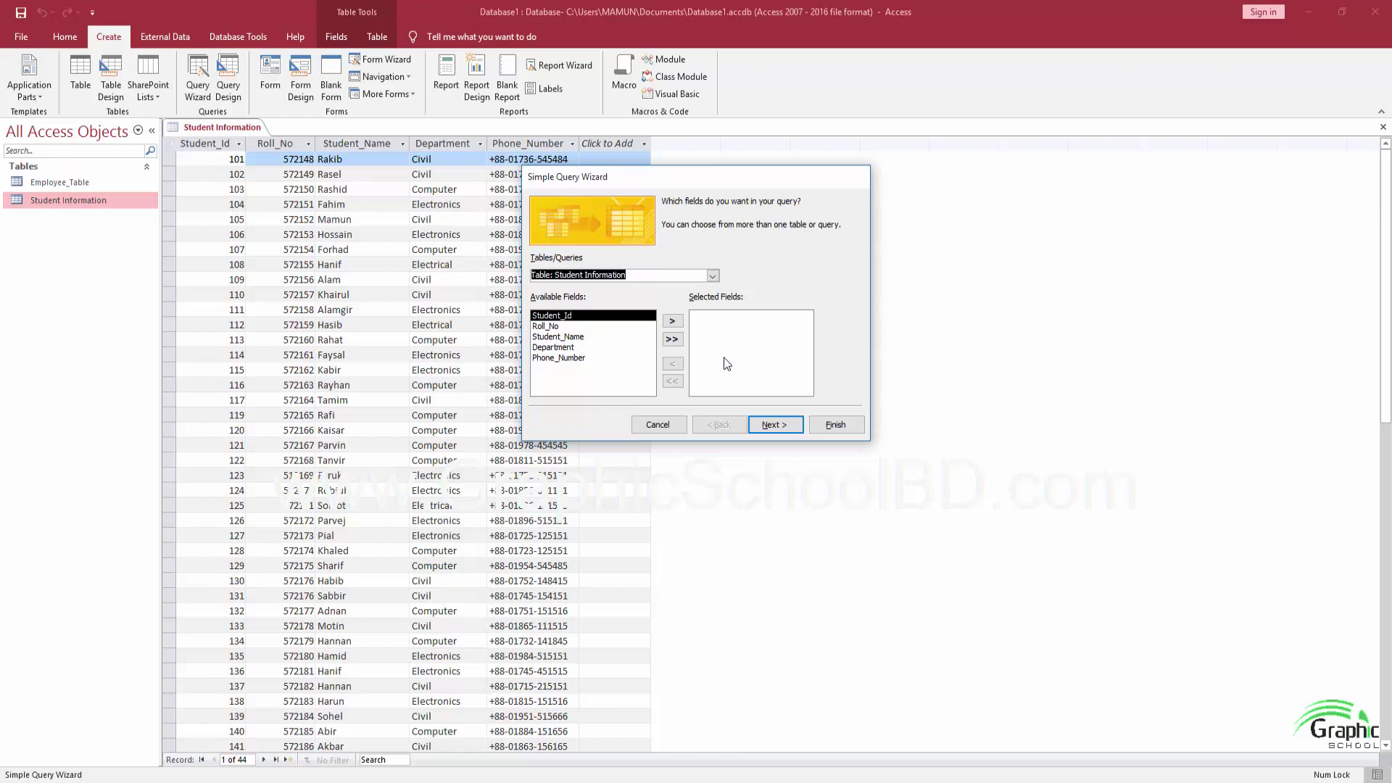
# Include all available Student Information fields in the query and continue to the wizard's title page
pyautogui.click(673, 339)
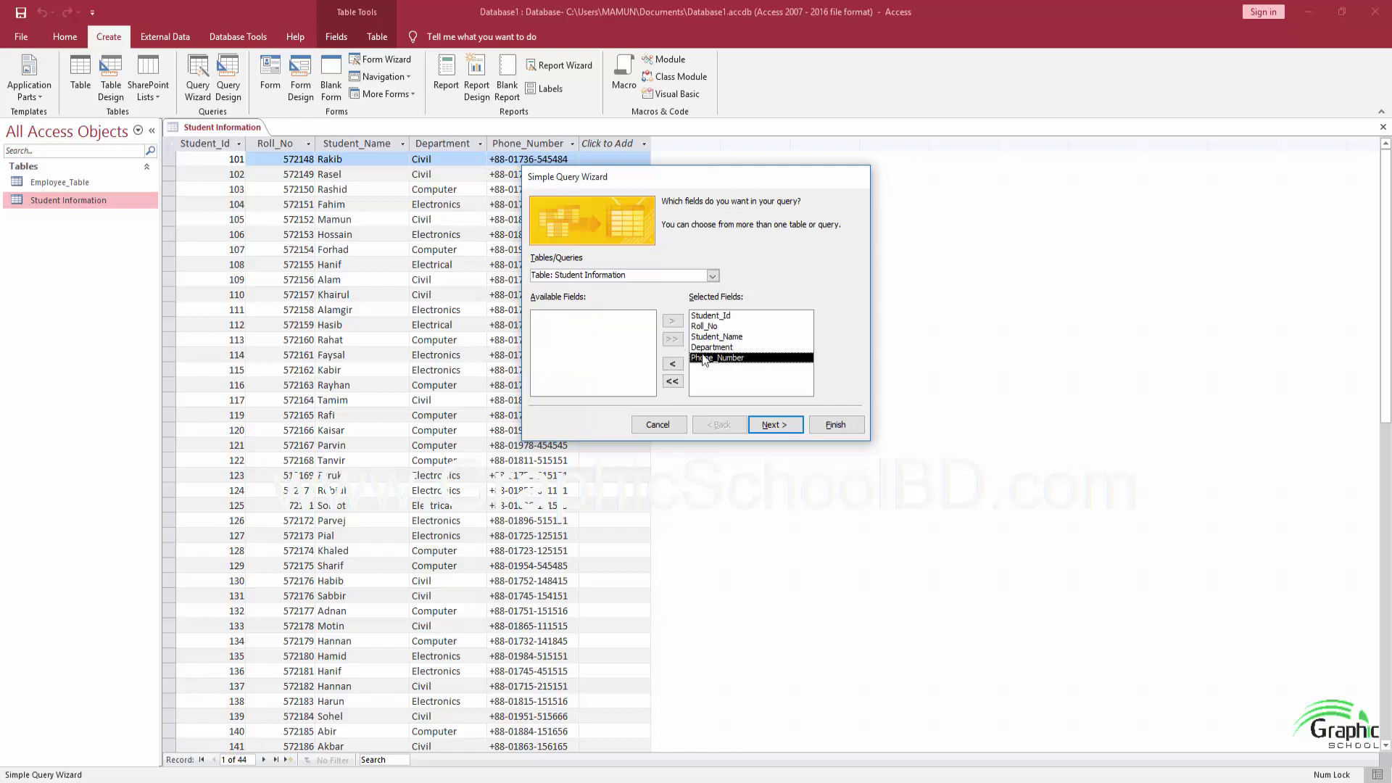
pyautogui.click(671, 382)
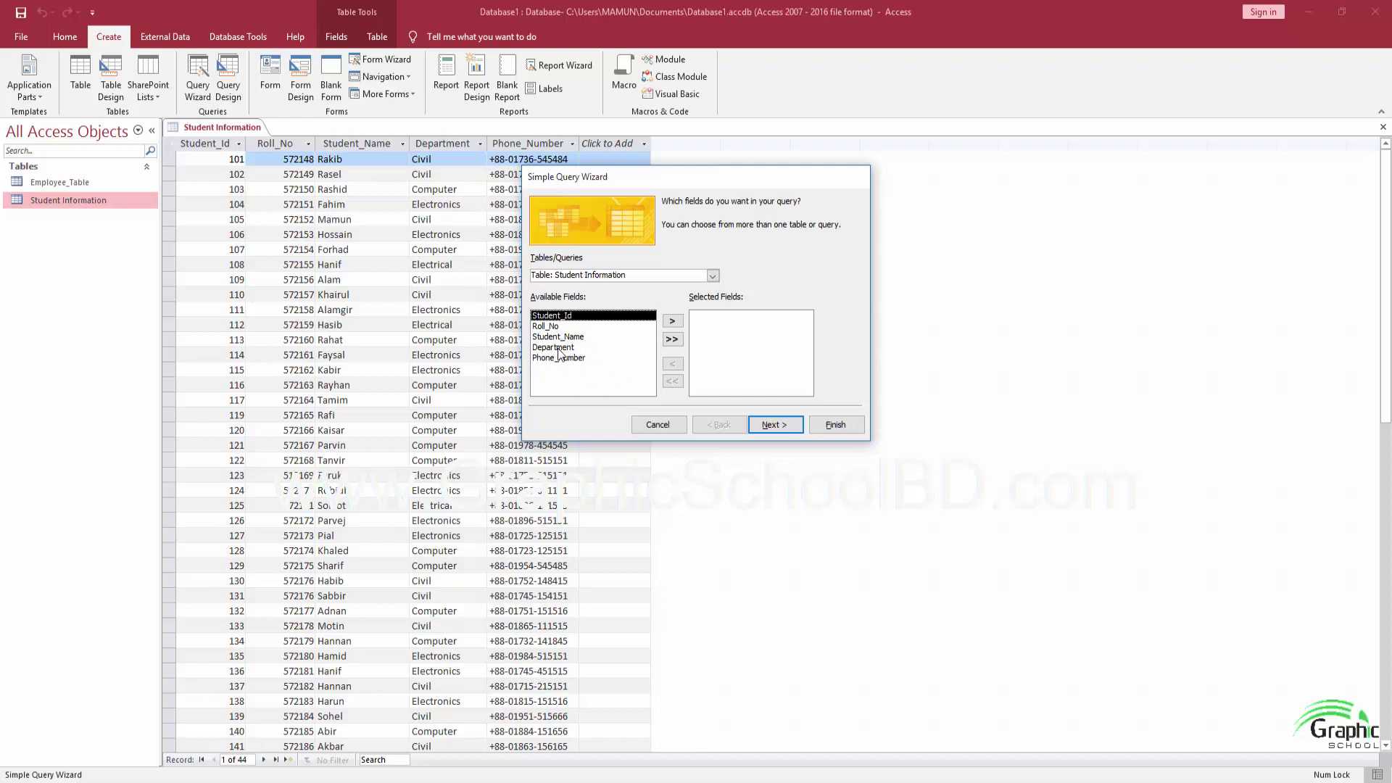
pyautogui.click(672, 339)
pyautogui.click(774, 424)
pyautogui.click(773, 424)
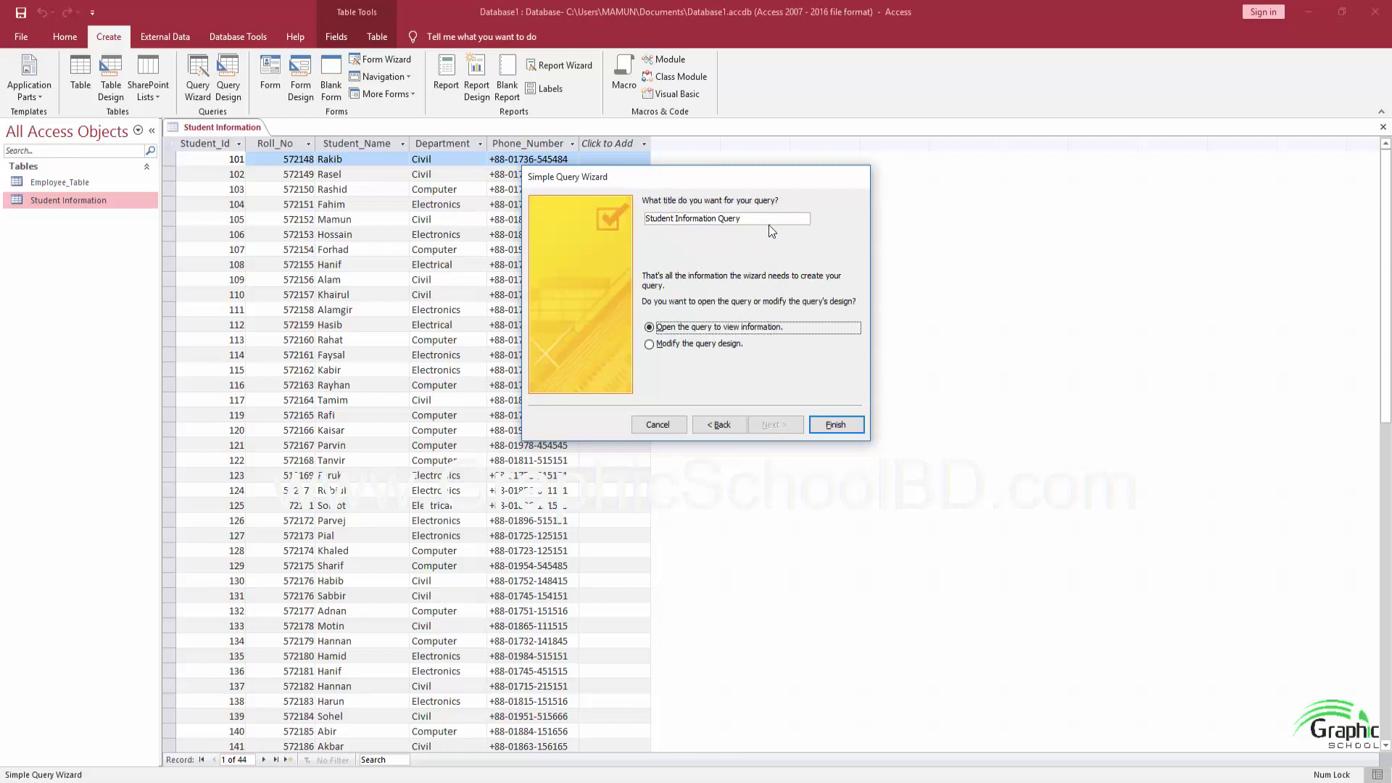
# Title the query STD_Query and finish the wizard, opening the query to view information
pyautogui.hotkey('shift', 'Tab')
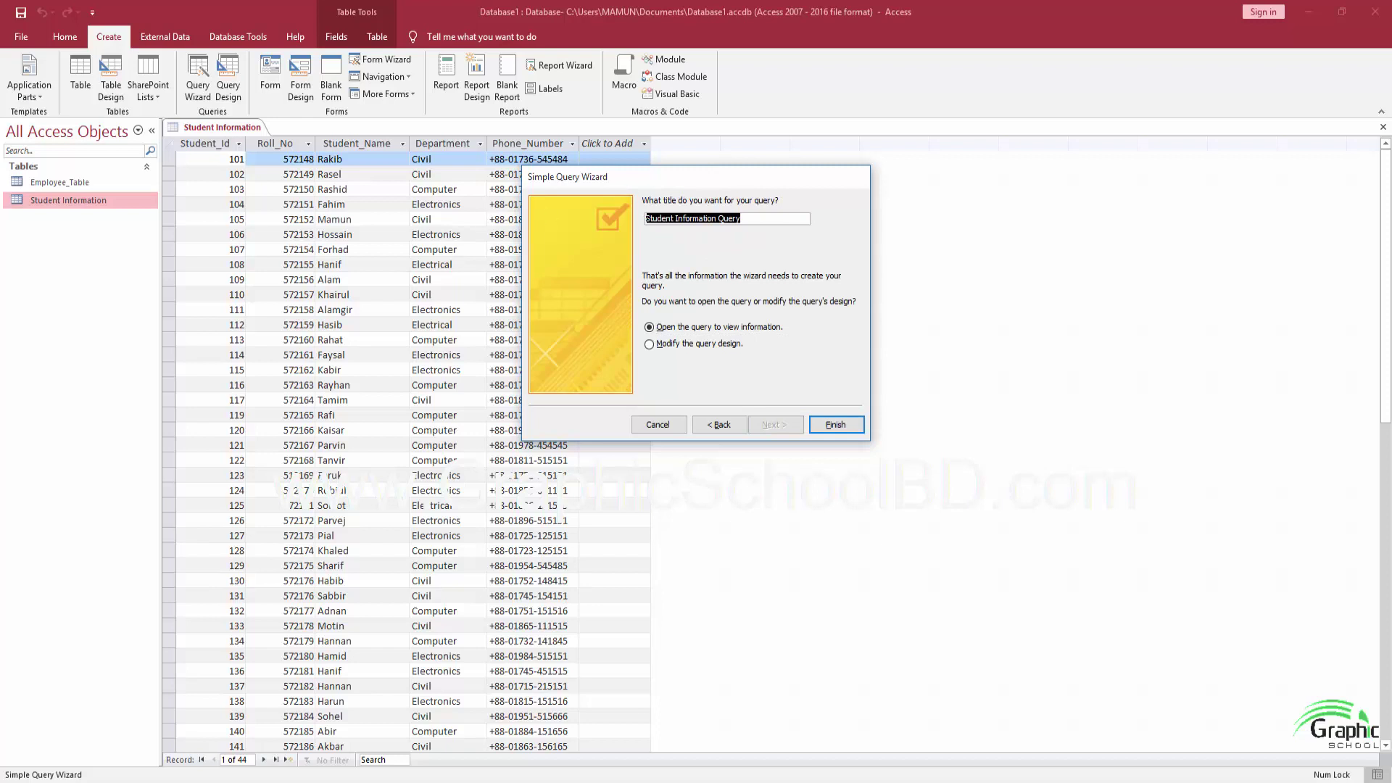
pyautogui.write('STD')
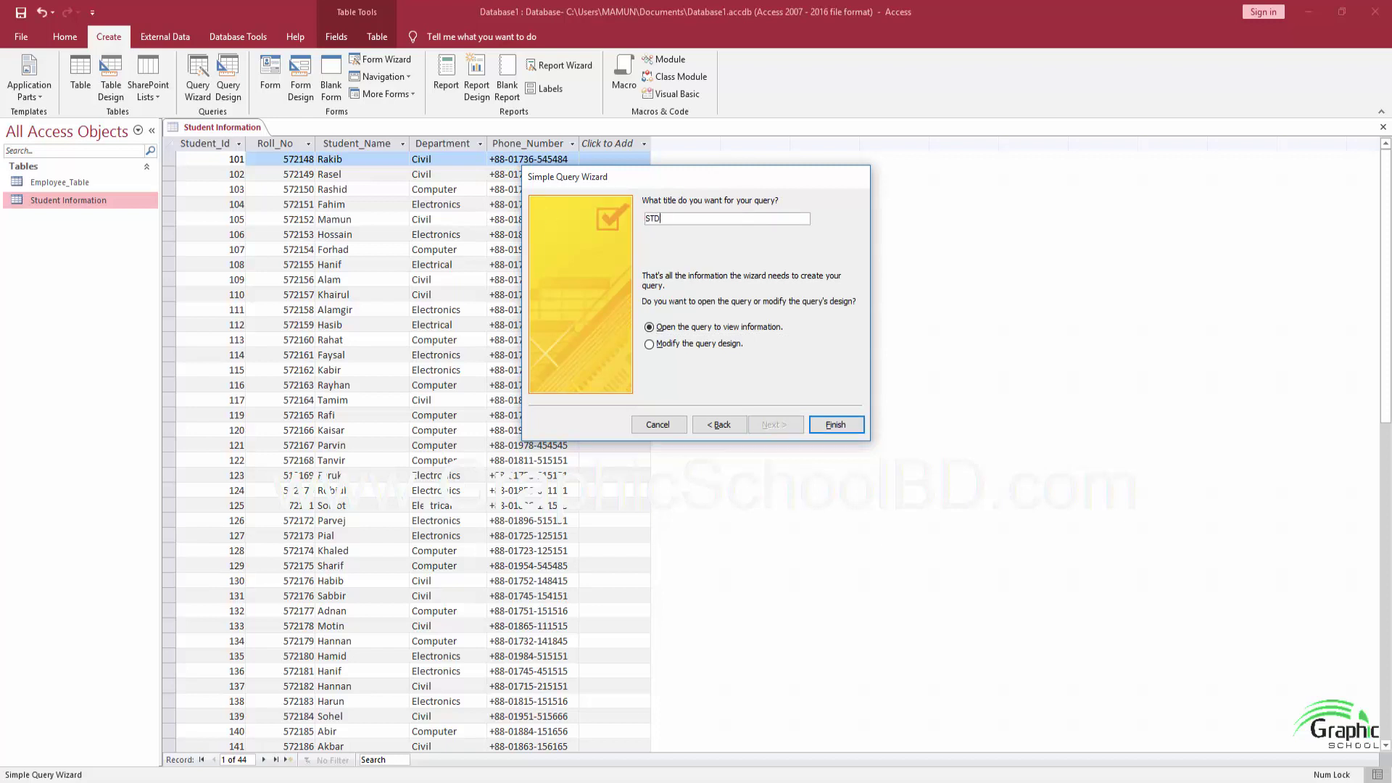
pyautogui.write('_Query')
pyautogui.click(836, 425)
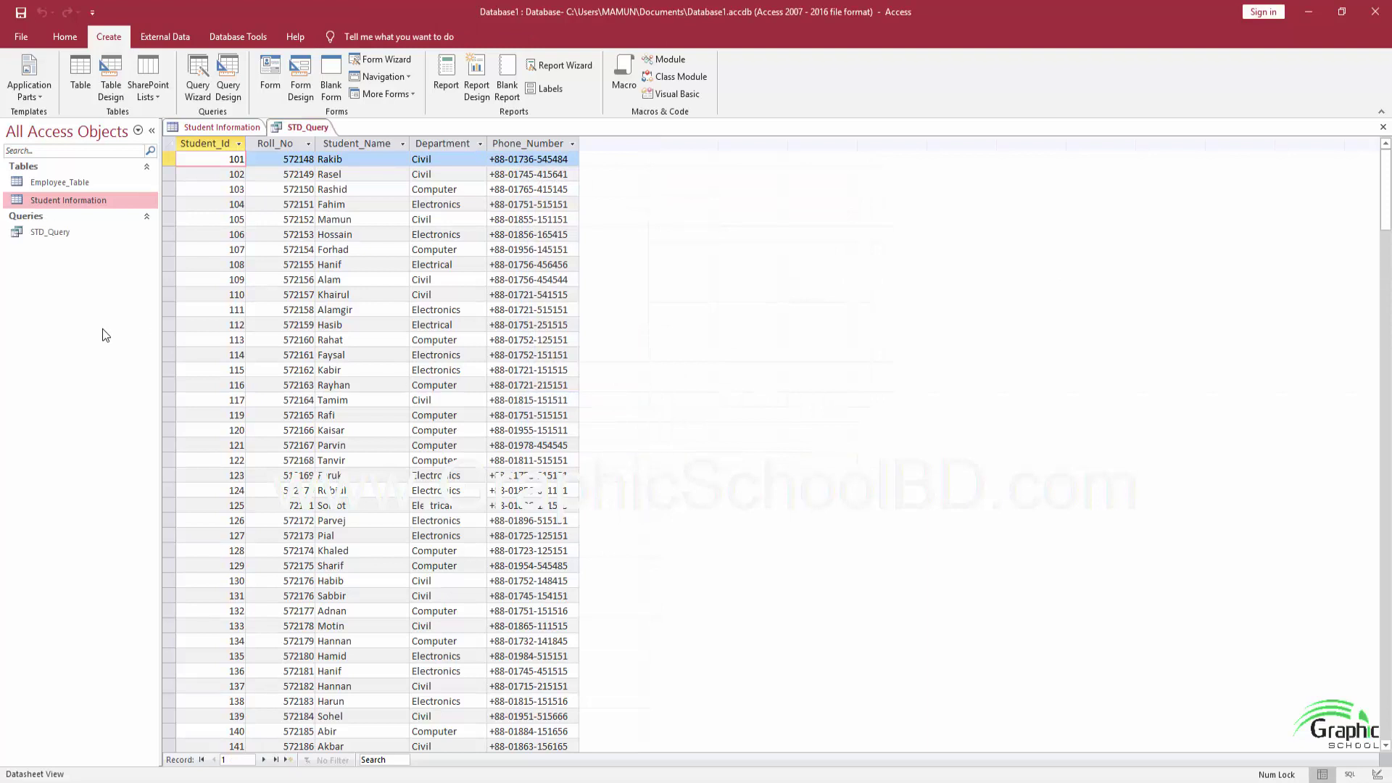
# Compare the Student Information table with STD_Query, and switch the query to Design View
pyautogui.click(223, 128)
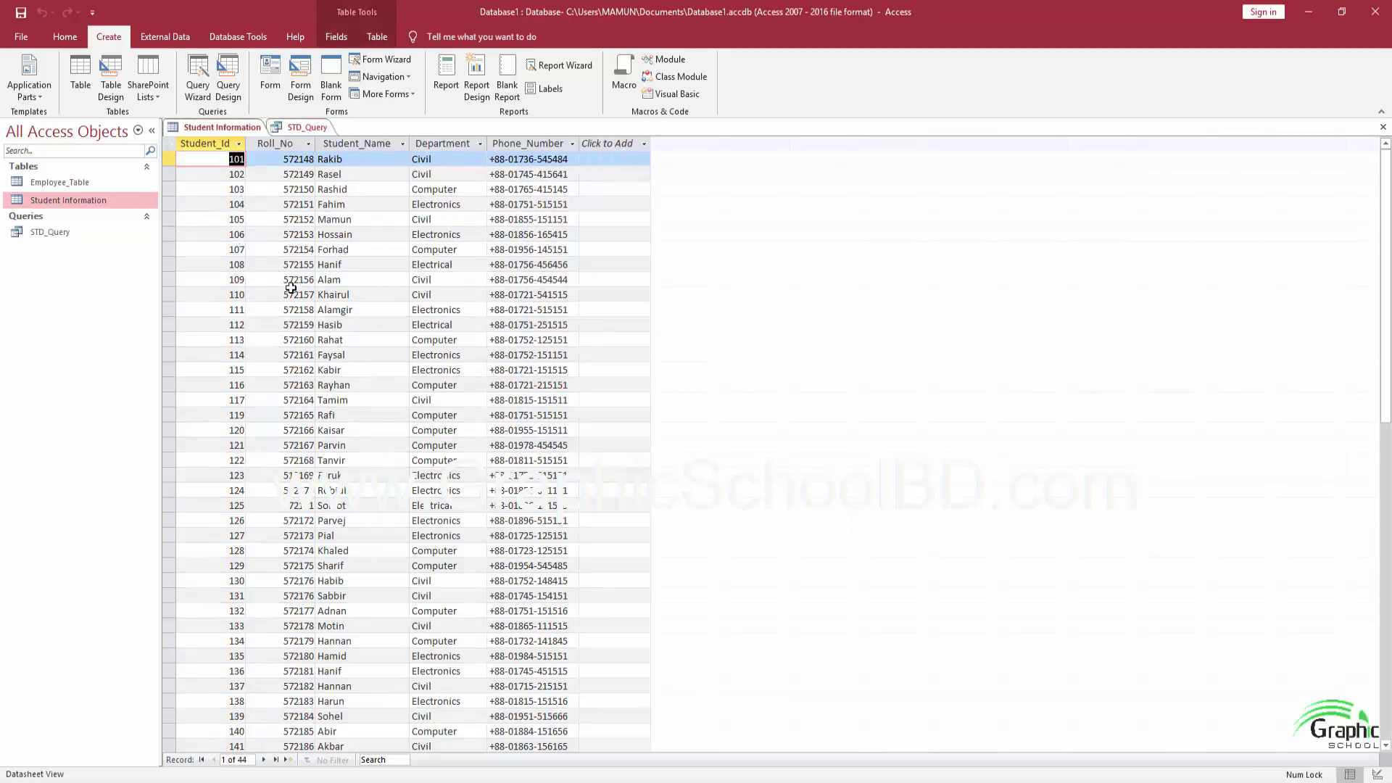
pyautogui.click(302, 129)
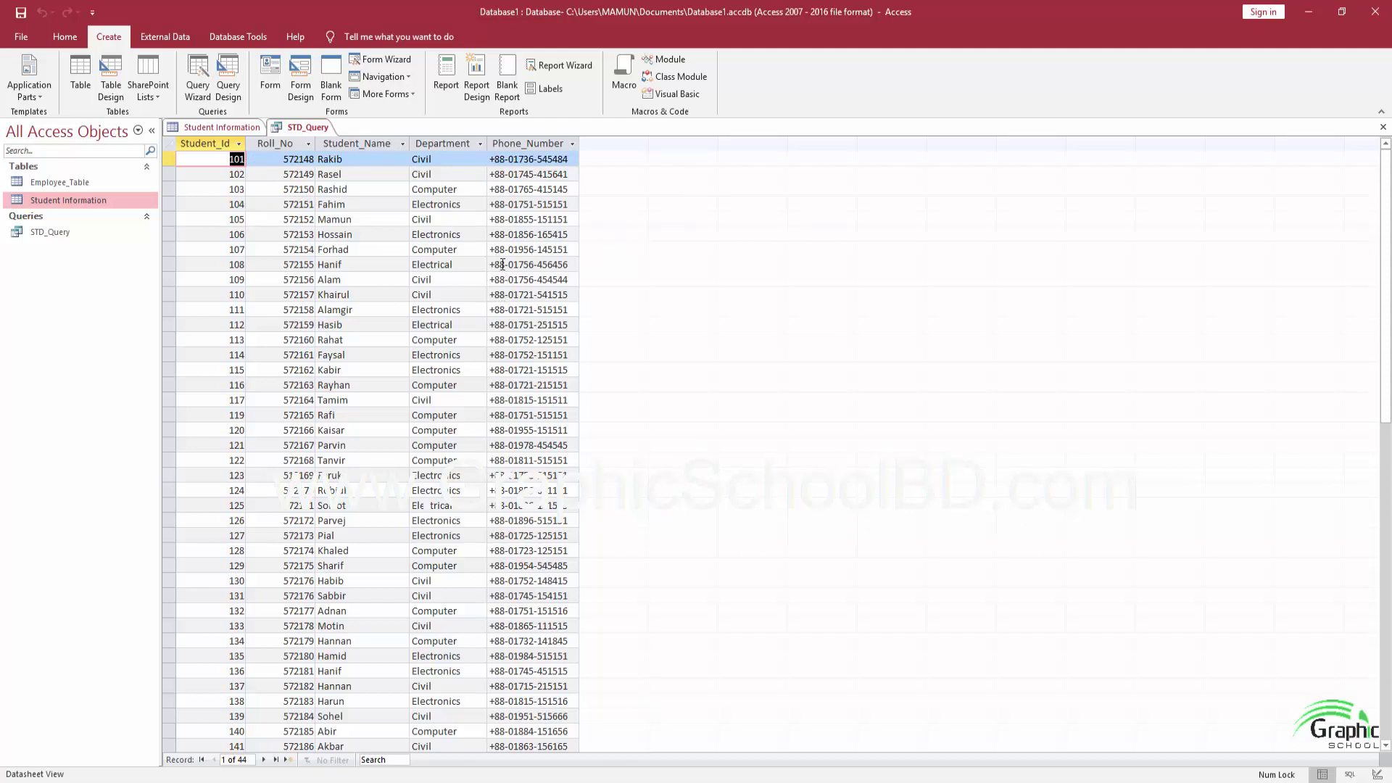
pyautogui.click(65, 36)
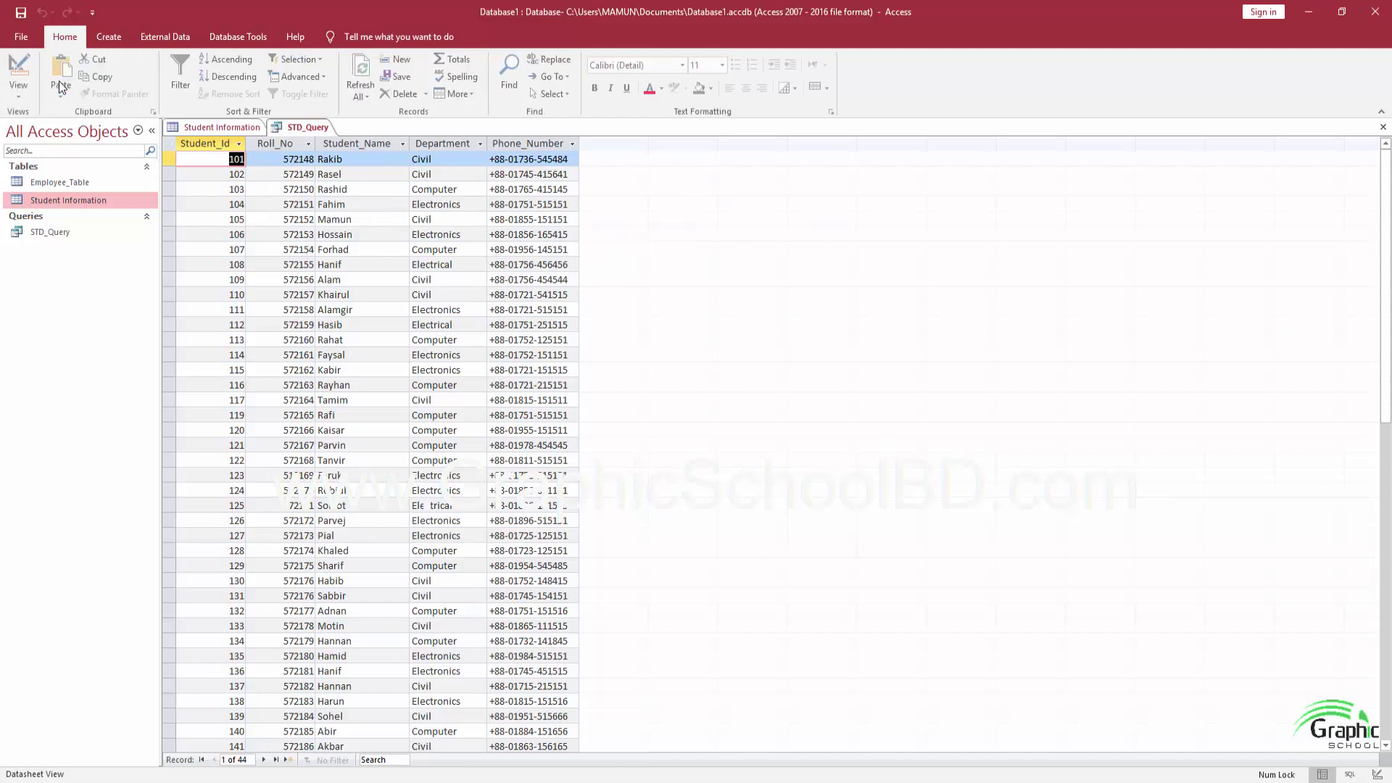
pyautogui.click(20, 91)
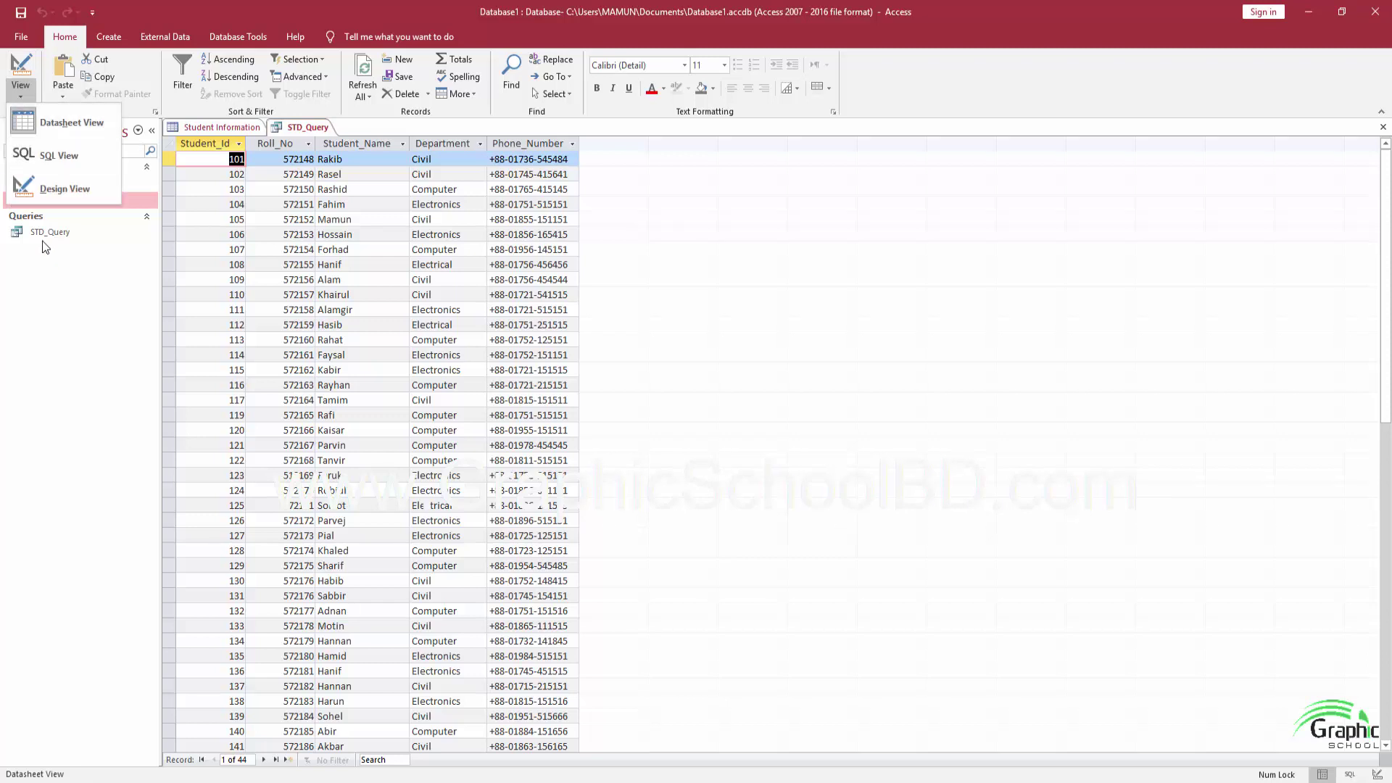
pyautogui.click(52, 190)
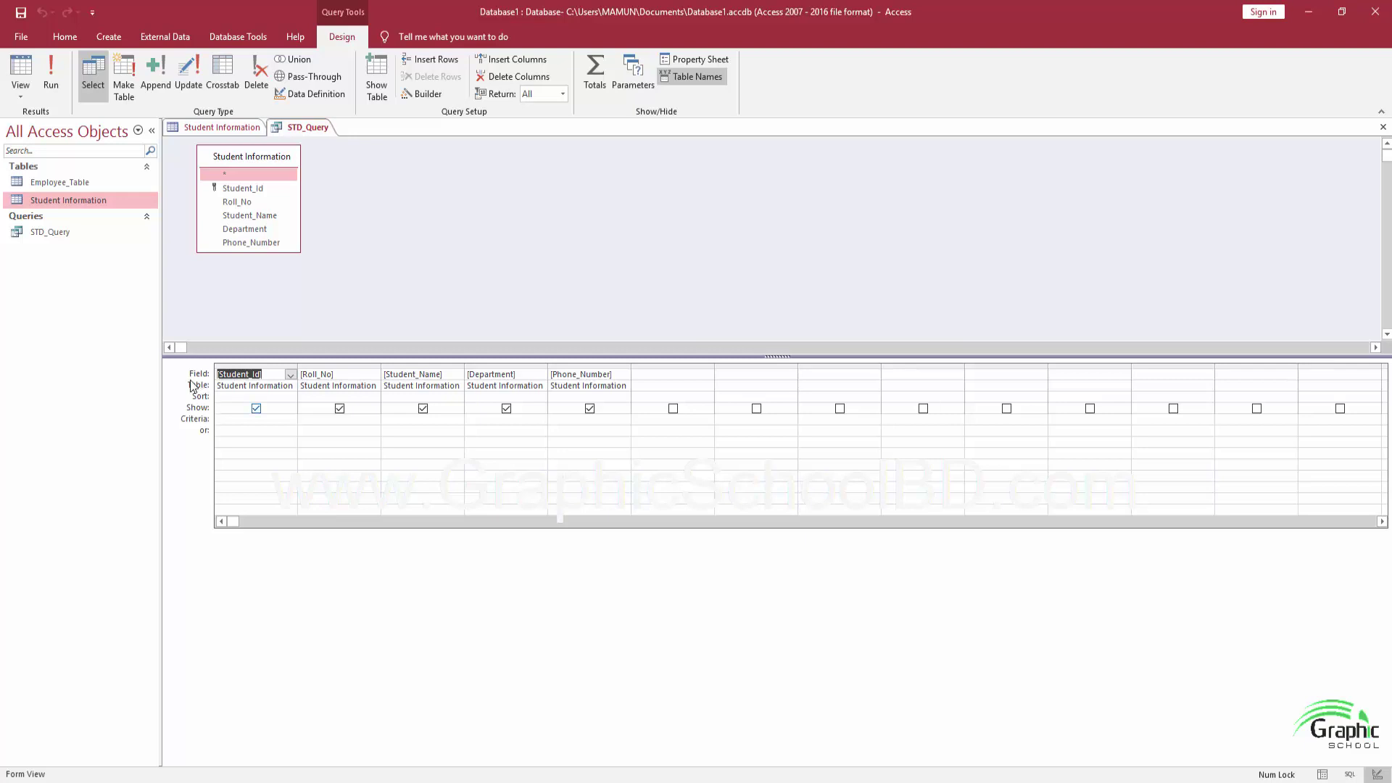
# Examine the field choices offered in the query's design grid for the Student_Id and Department columns
pyautogui.click(290, 375)
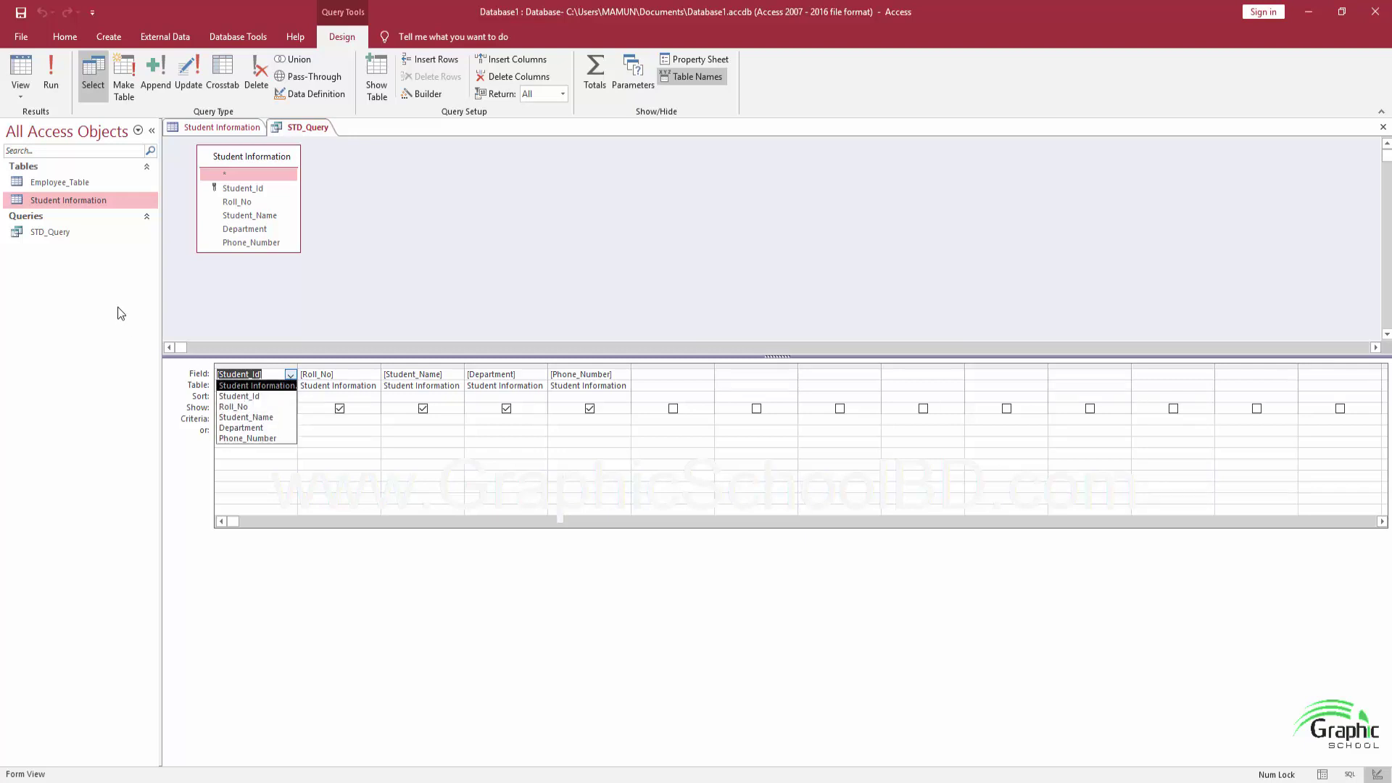
pyautogui.click(291, 376)
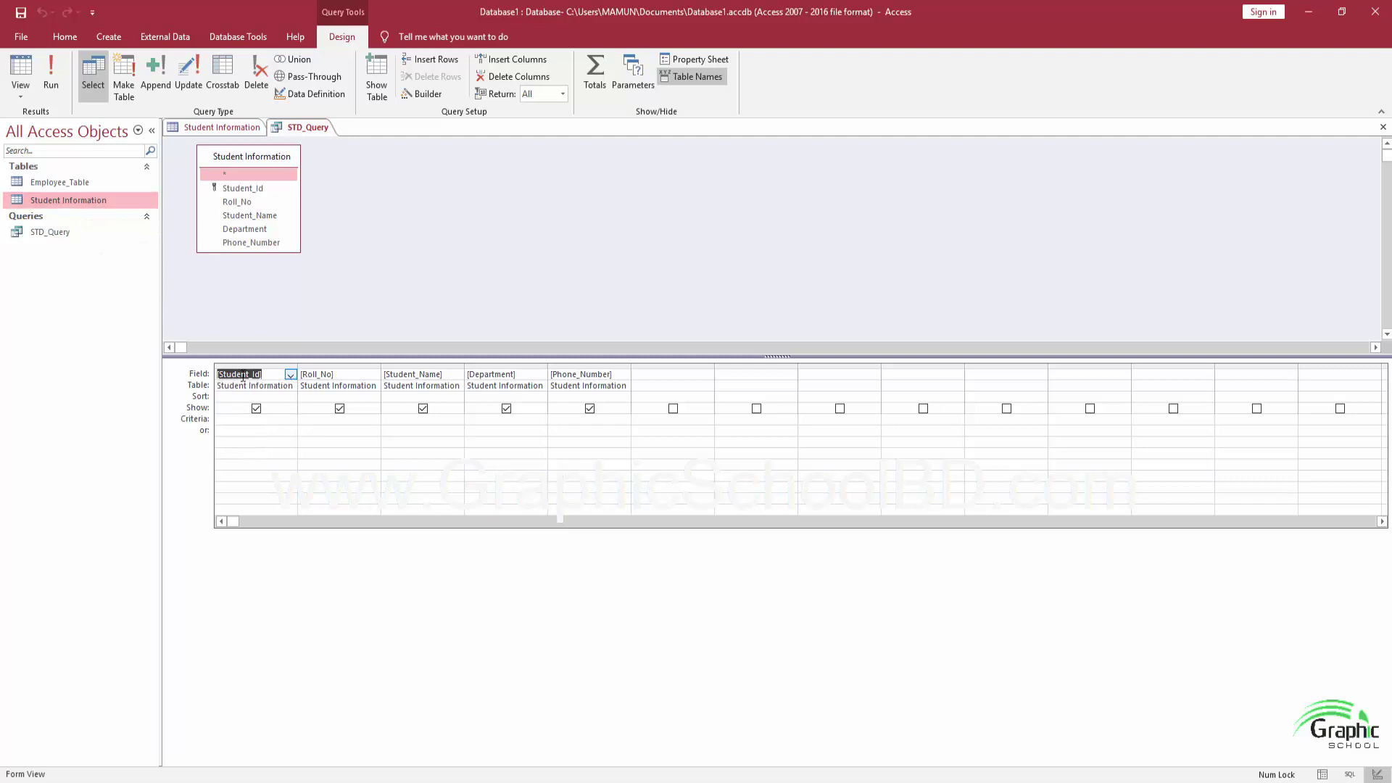
pyautogui.click(290, 375)
pyautogui.click(290, 377)
pyautogui.click(289, 377)
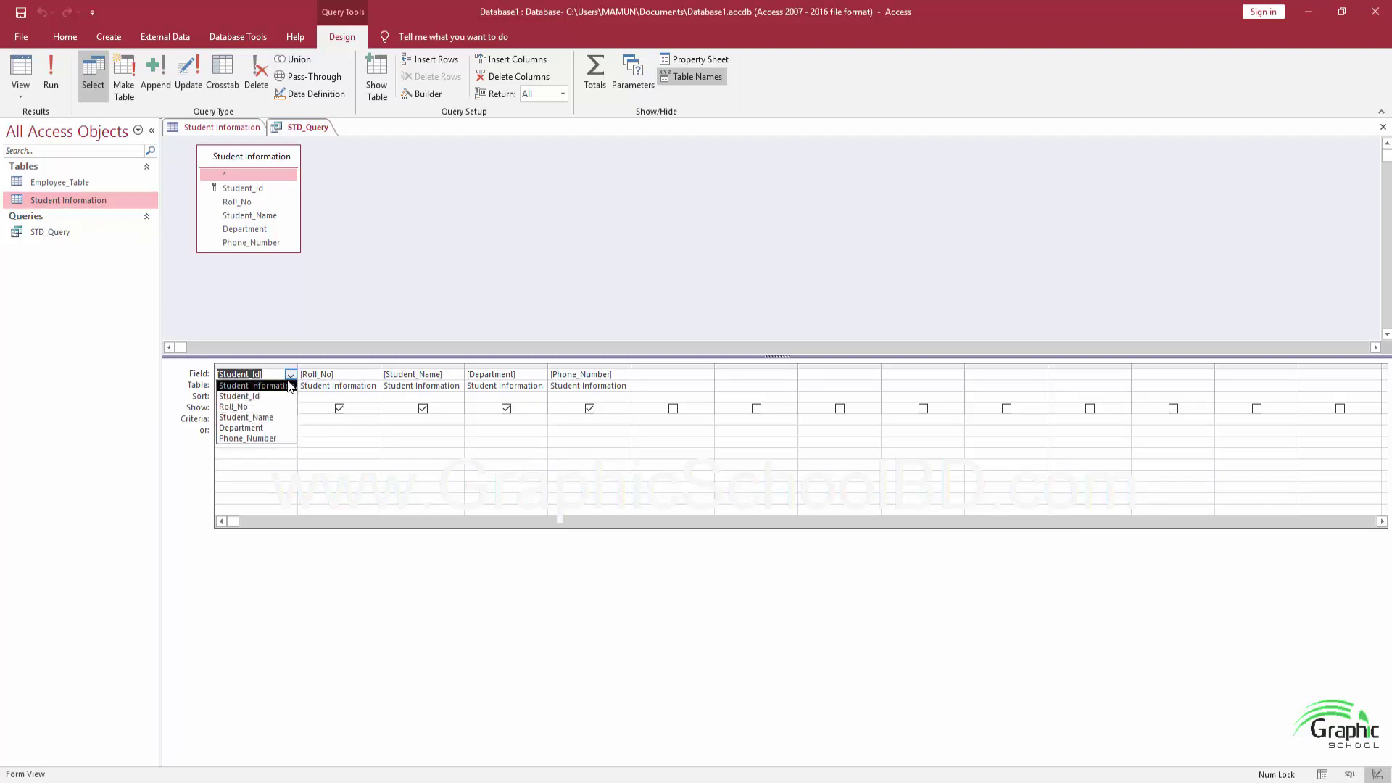
pyautogui.click(290, 377)
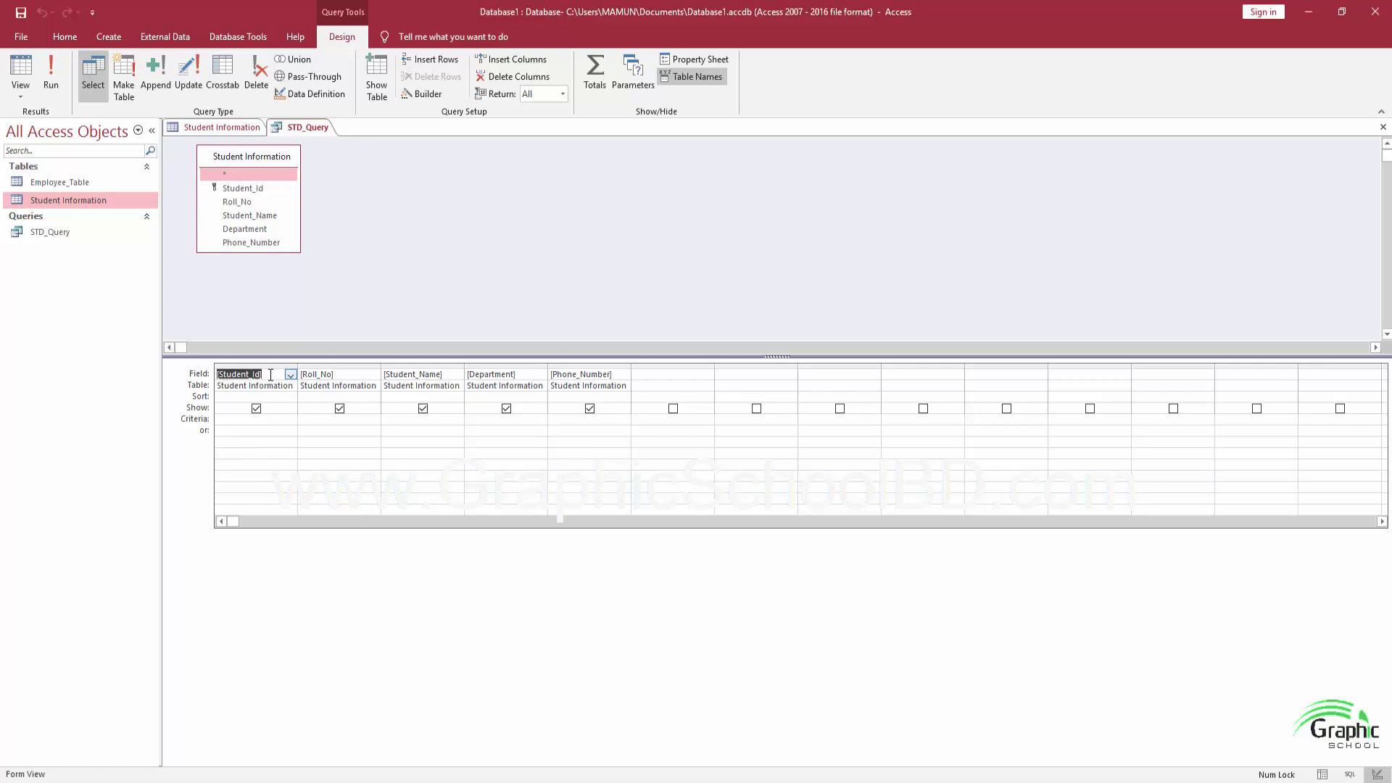
pyautogui.click(336, 380)
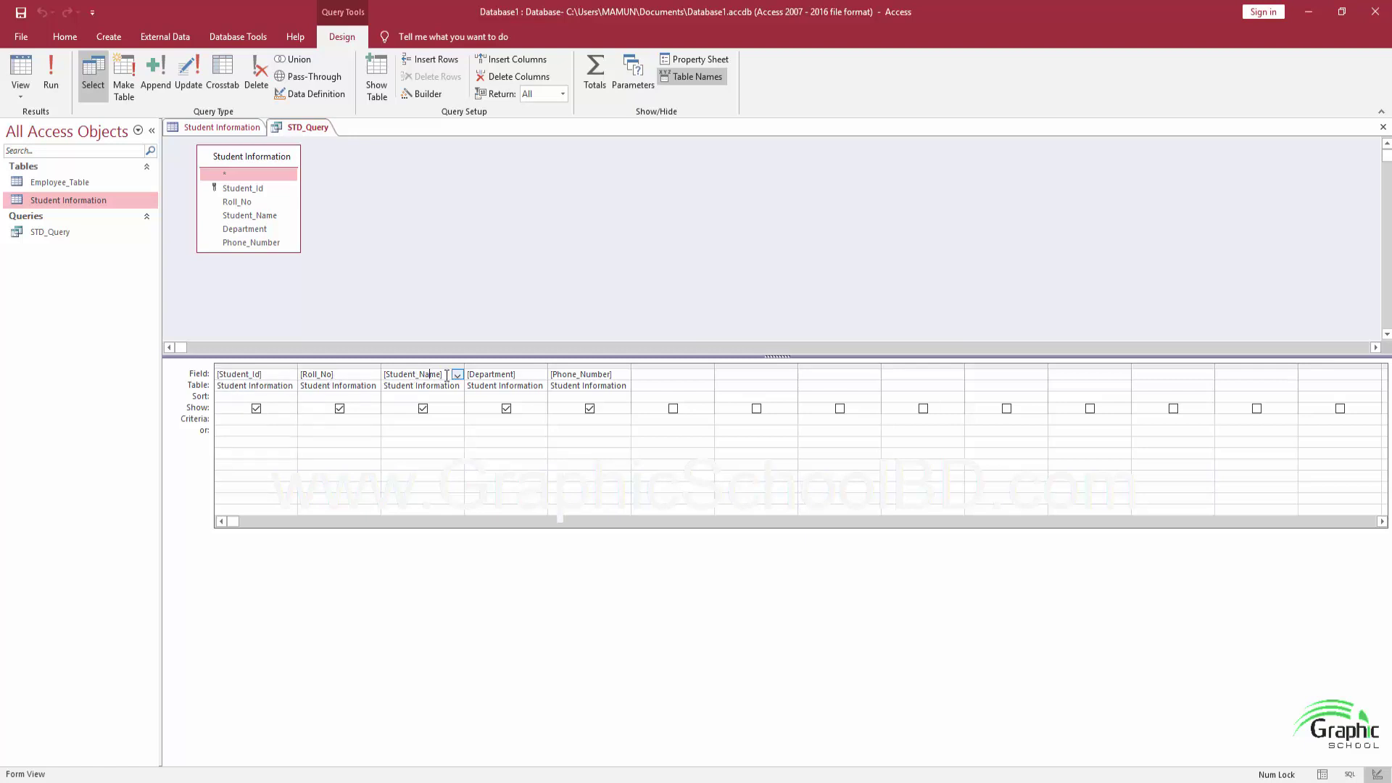
pyautogui.click(514, 374)
pyautogui.click(541, 375)
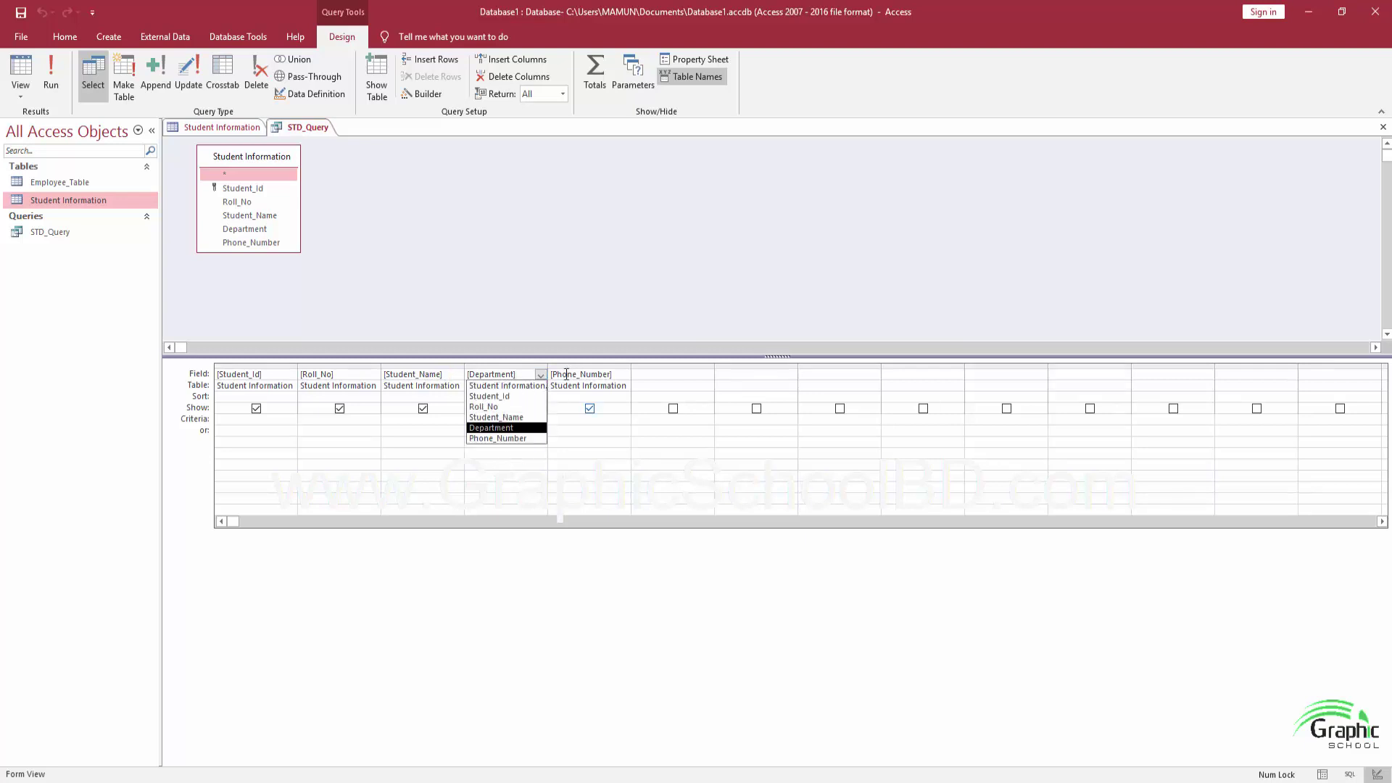
pyautogui.click(501, 427)
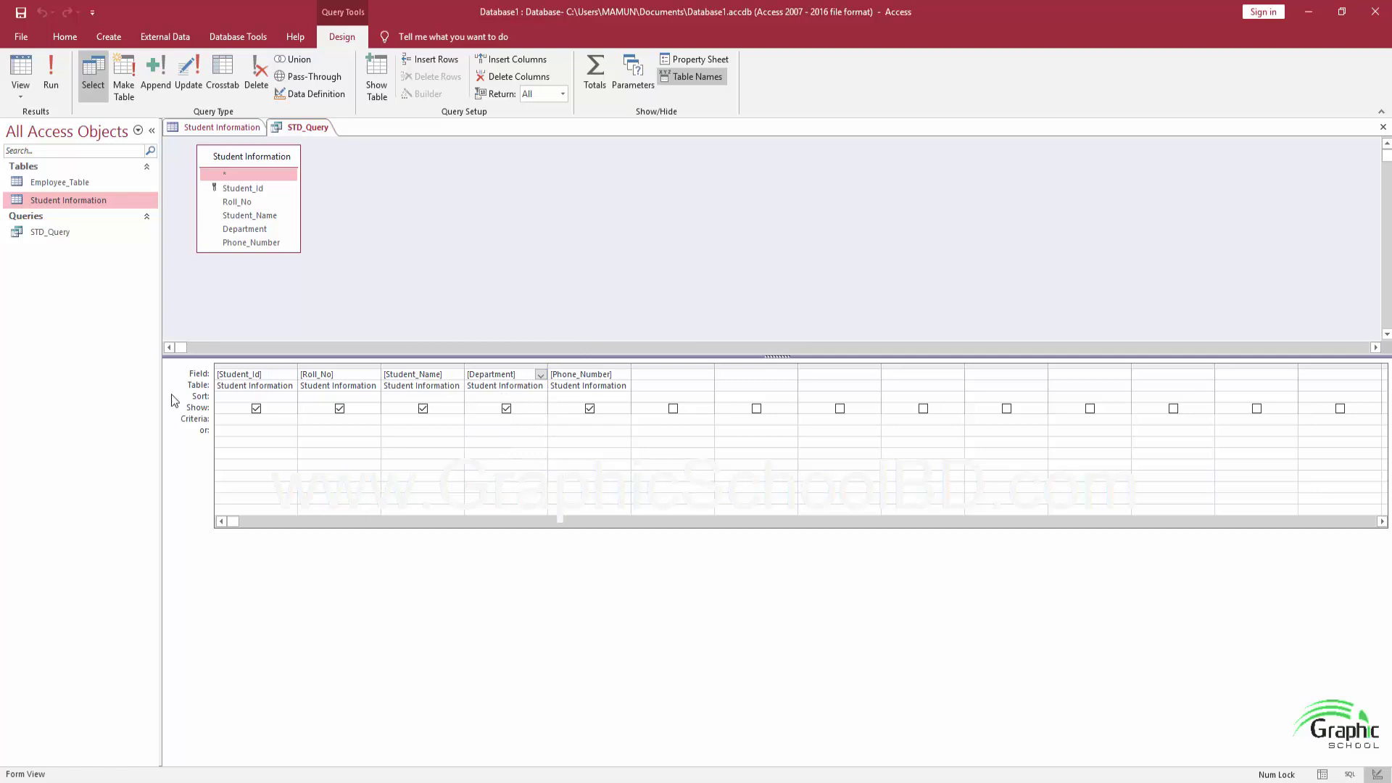
# Look through the sort options available for the Student_Id column in the query design grid
pyautogui.click(263, 385)
pyautogui.click(243, 397)
pyautogui.click(290, 398)
pyautogui.click(291, 397)
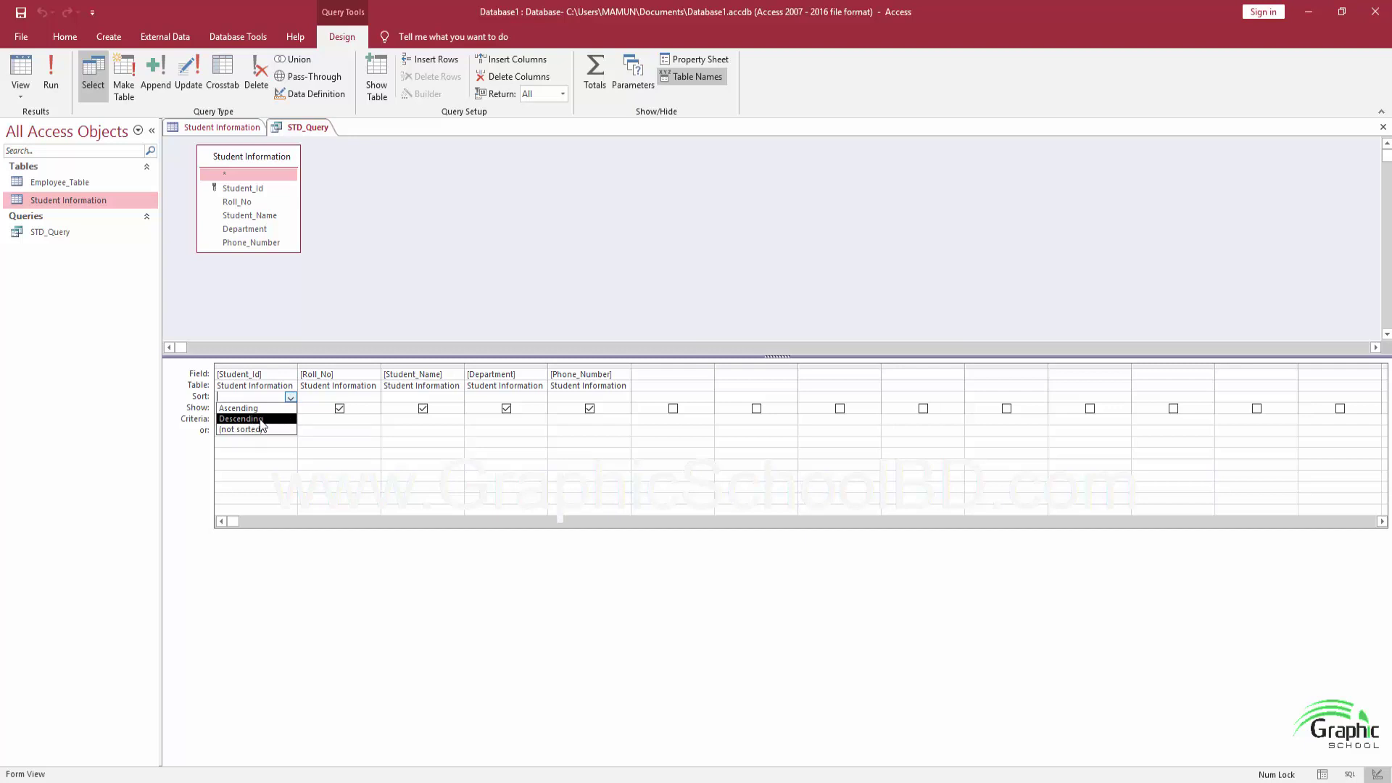
pyautogui.press('Up')
pyautogui.click(234, 397)
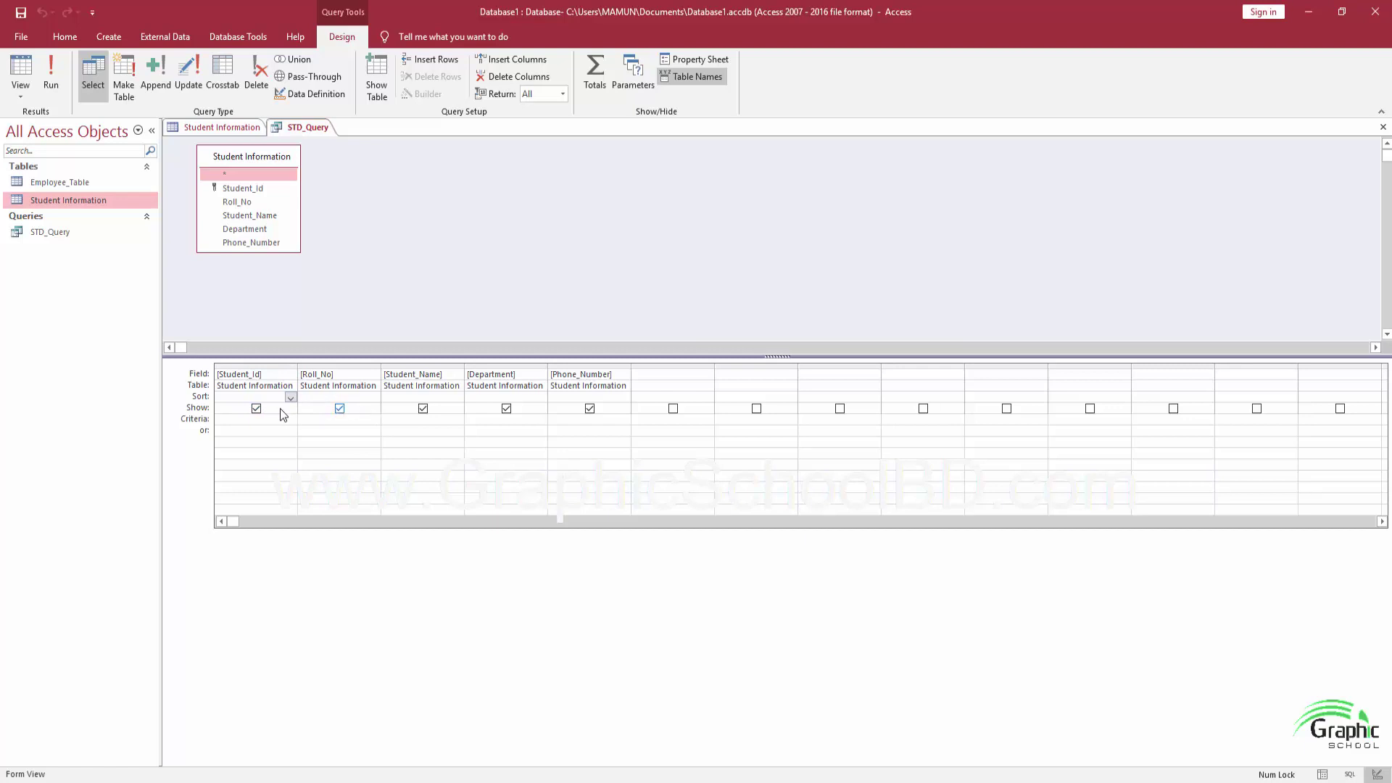
# Run the query with Student_Id and Roll_No hidden, and show both fields again in Design View
pyautogui.click(255, 409)
pyautogui.click(44, 75)
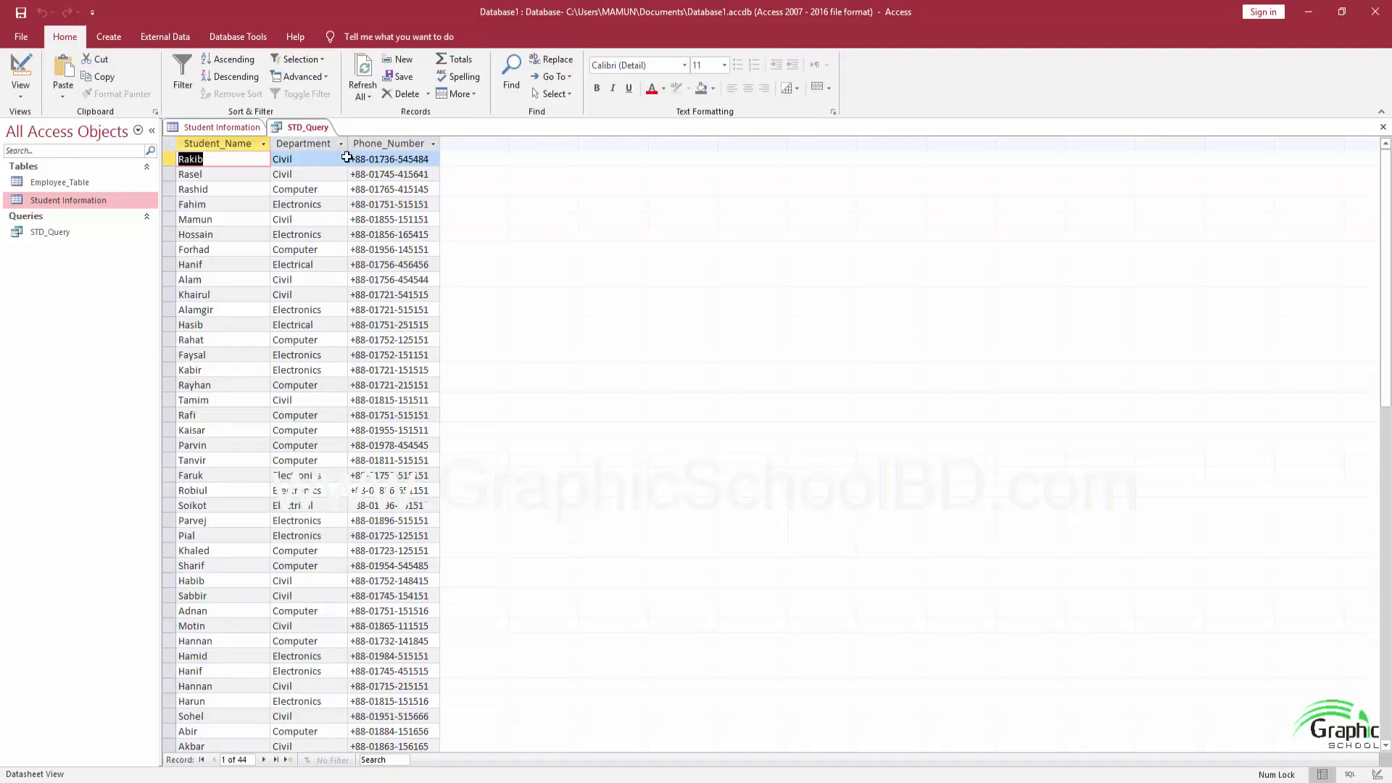
pyautogui.click(21, 72)
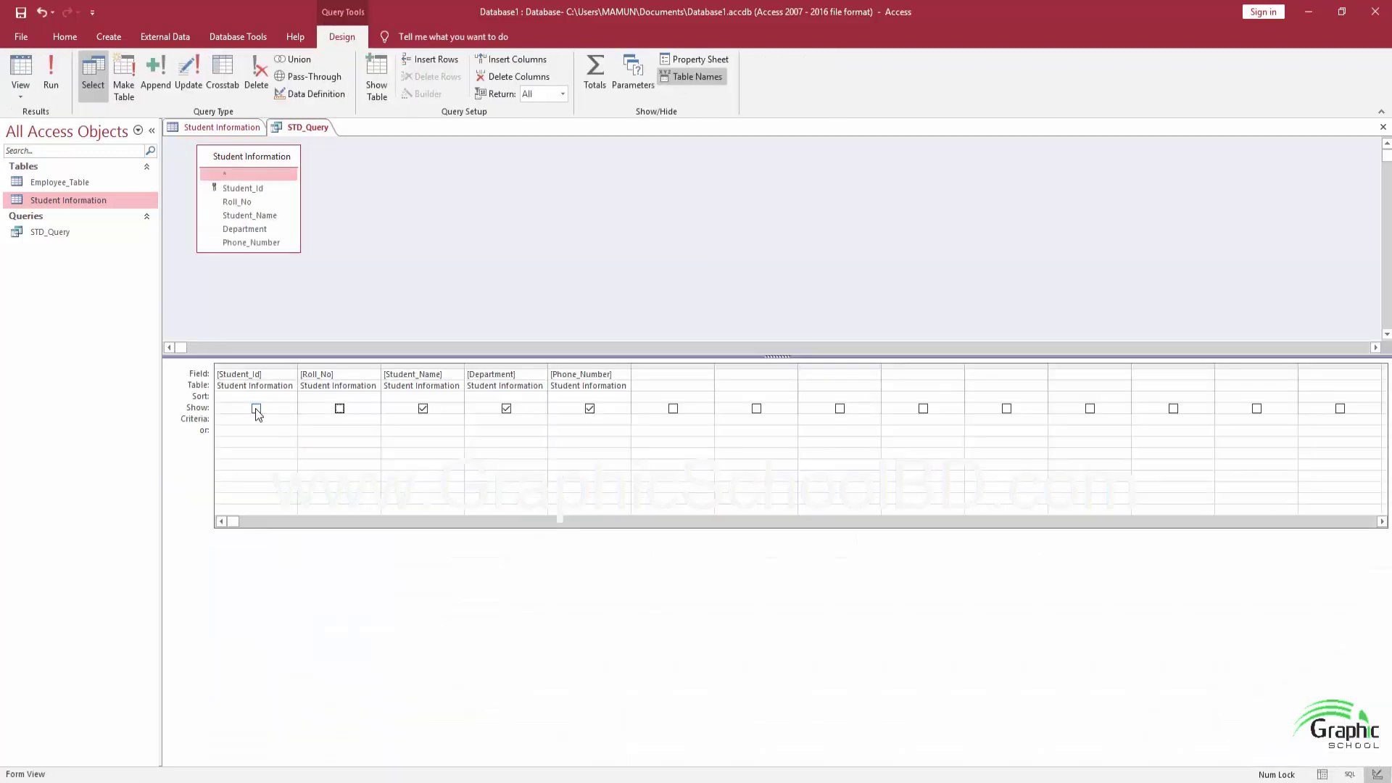
pyautogui.click(256, 408)
pyautogui.click(340, 409)
# Review the records in the Student Information table and return to the criteria rows in STD_Query's design
pyautogui.click(260, 420)
pyautogui.click(239, 432)
pyautogui.click(206, 129)
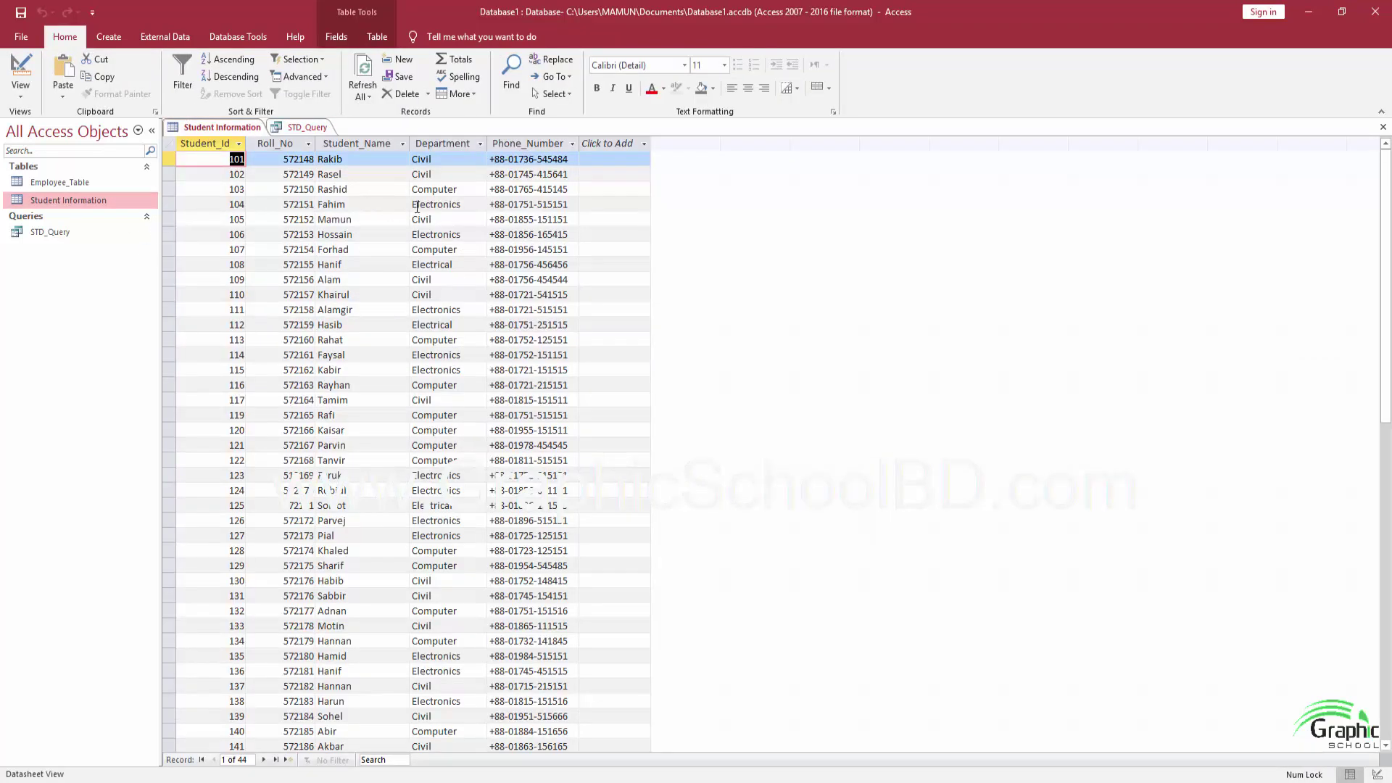
pyautogui.scroll(-5, 417, 212)
pyautogui.scroll(5, 418, 208)
pyautogui.click(312, 130)
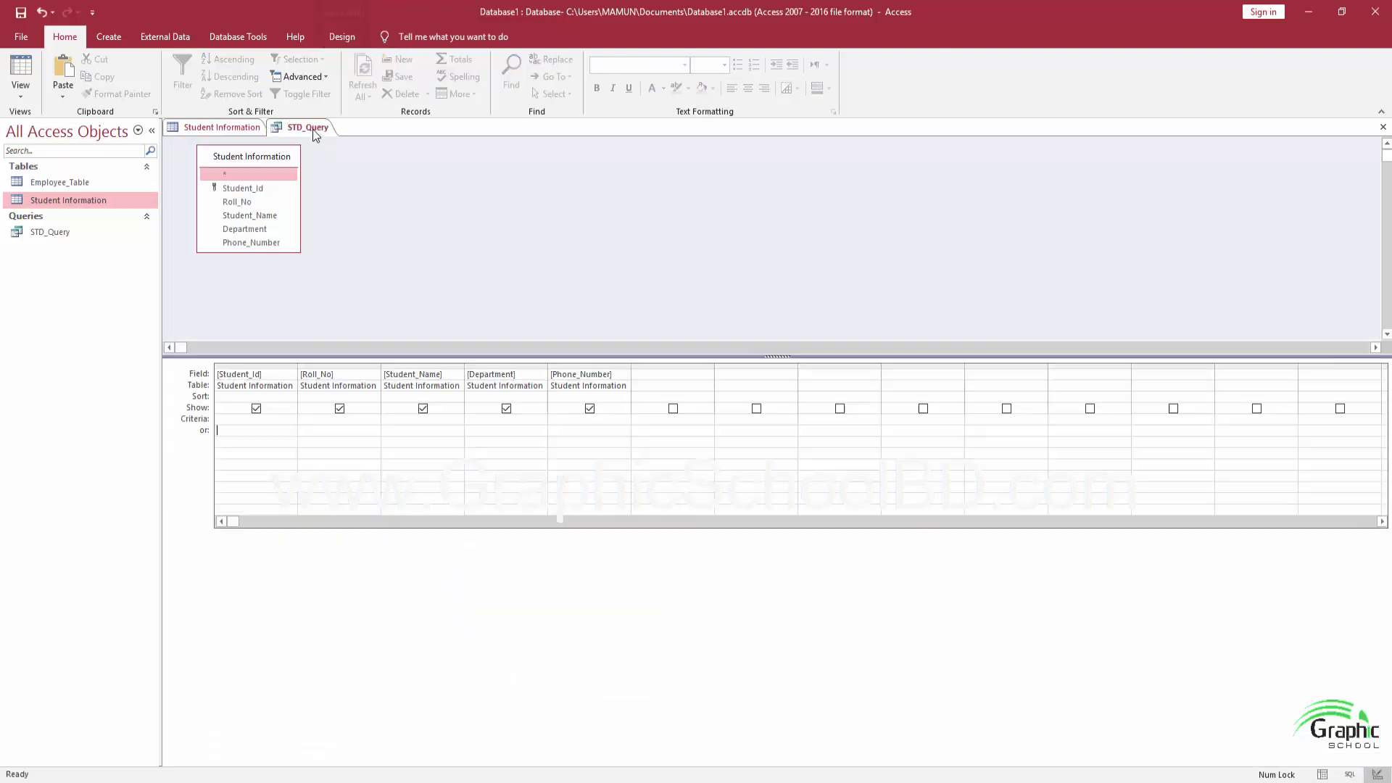
pyautogui.click(289, 431)
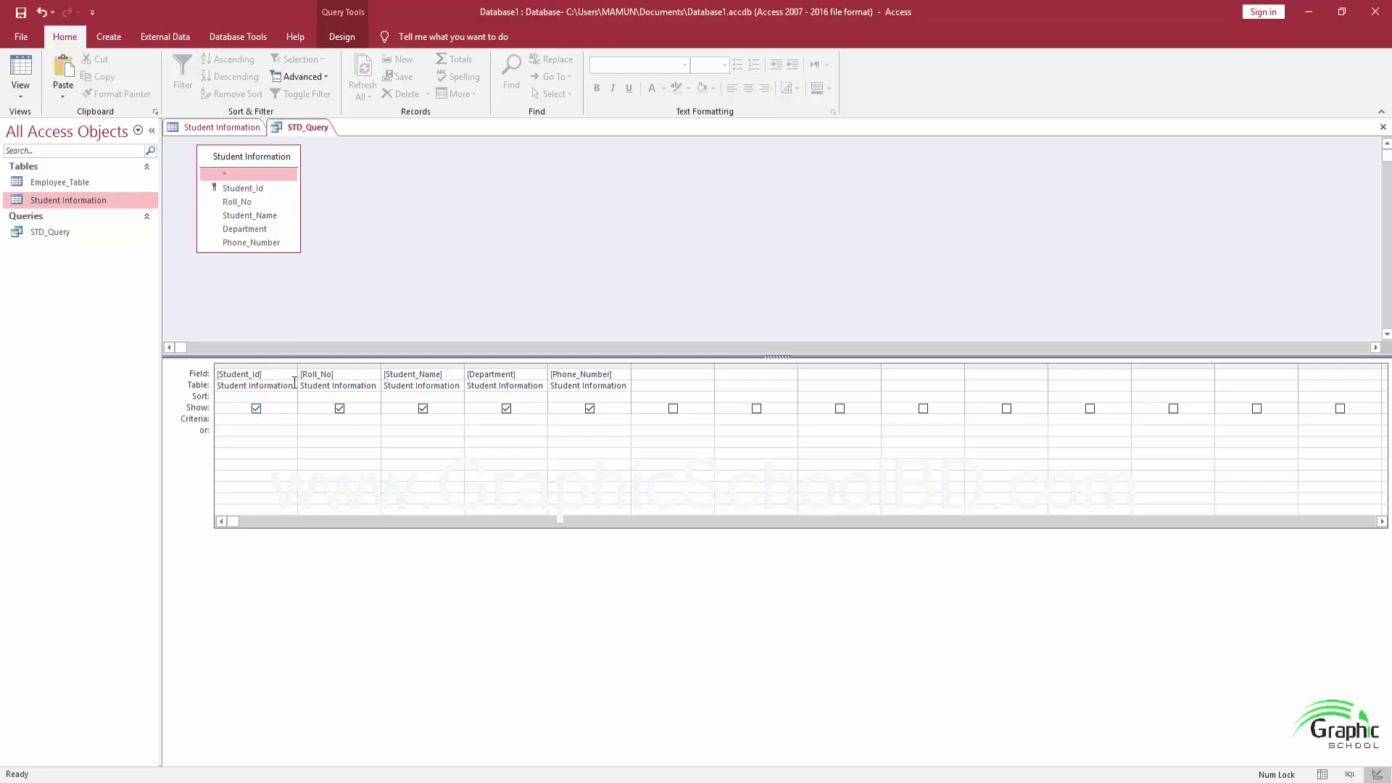
# Set the Student_Id criterion to <=115 in STD_Query's design and run the query
pyautogui.click(241, 421)
pyautogui.write('115')
pyautogui.click(335, 42)
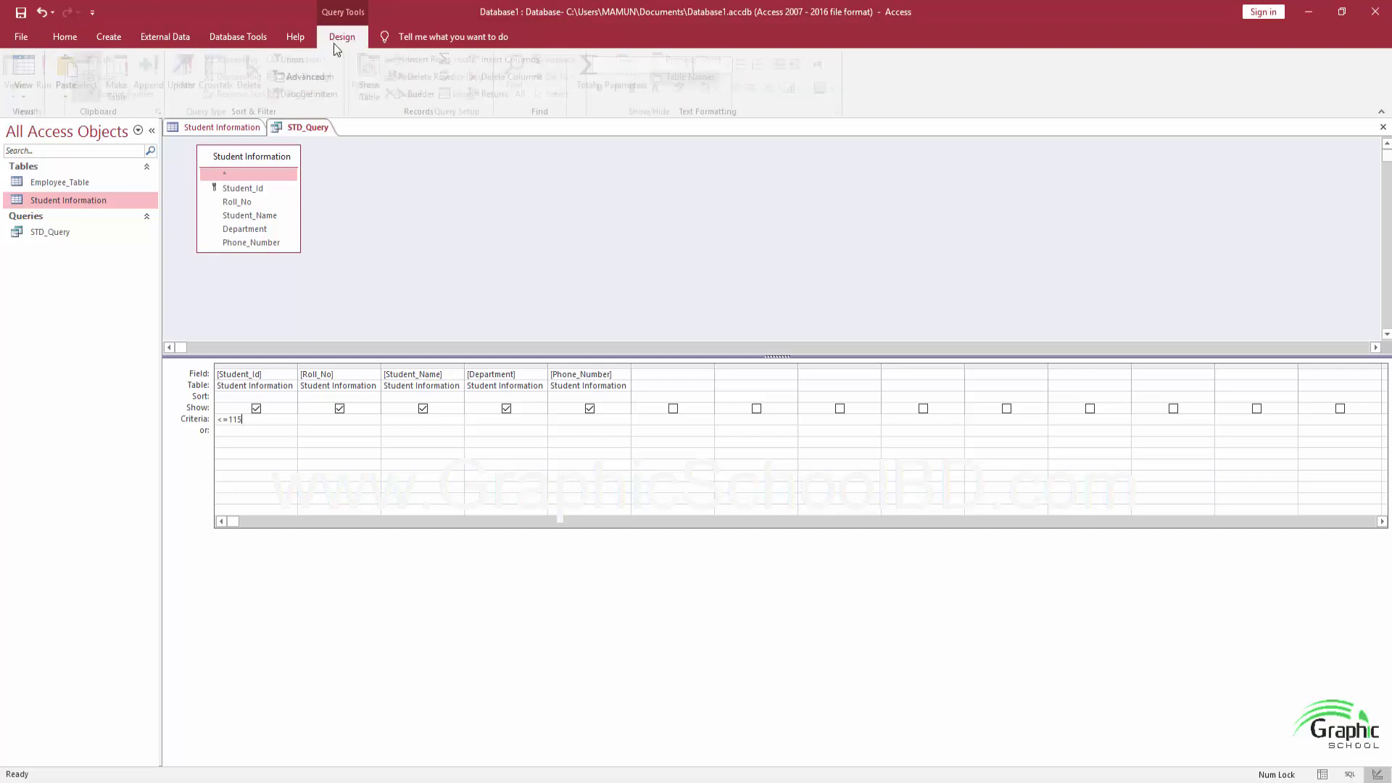
pyautogui.click(50, 73)
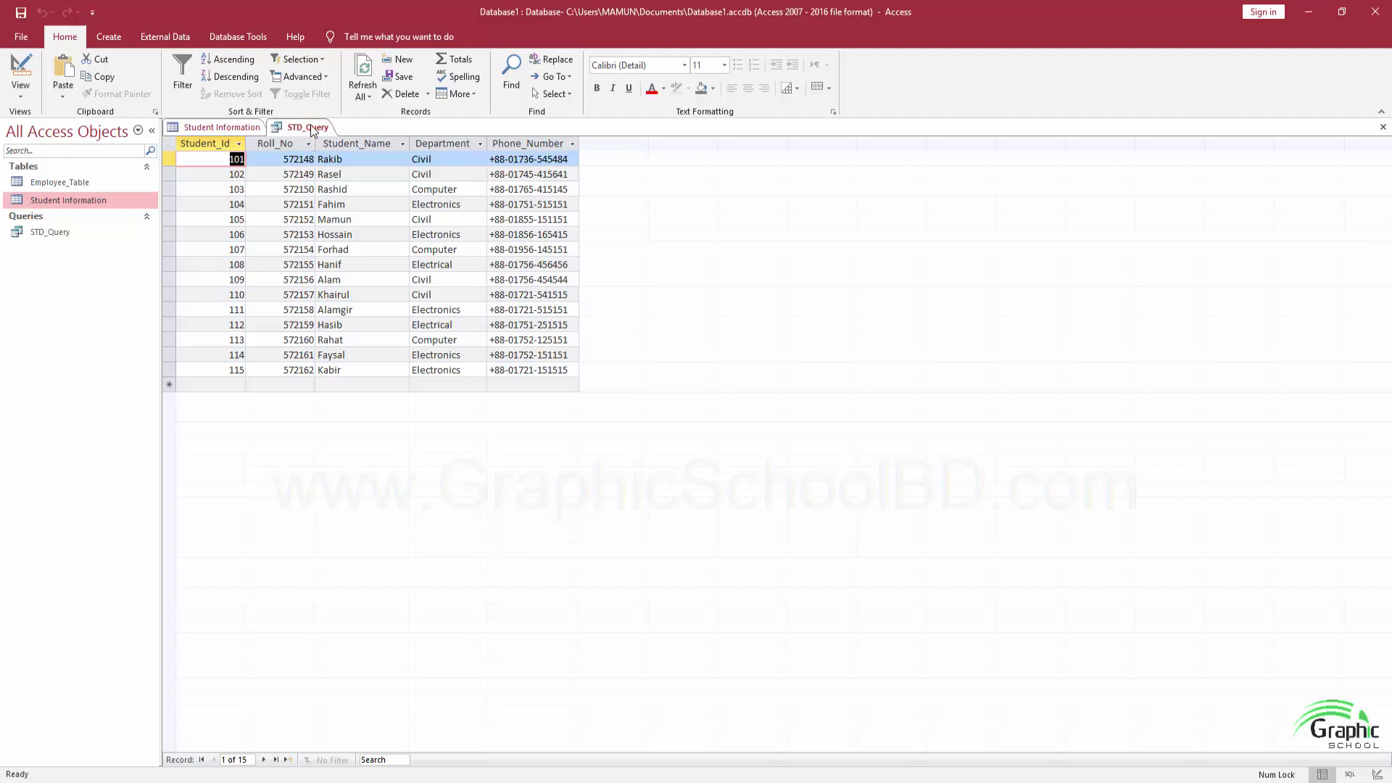
# Clear the Student_Id criterion in Design View and check the roll numbers in the Student Information table
pyautogui.click(22, 86)
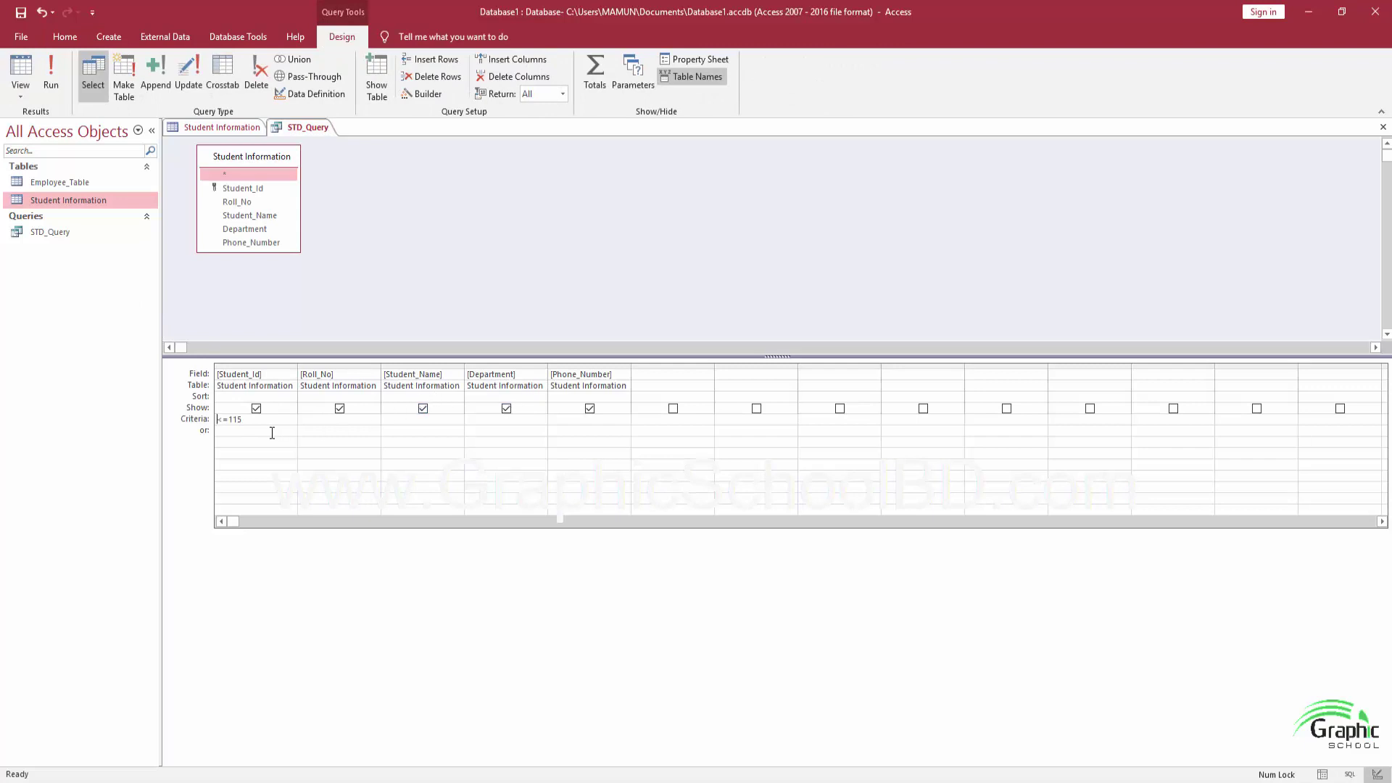
pyautogui.moveTo(258, 419); pyautogui.dragTo(145, 423)
pyautogui.press('Delete')
pyautogui.click(222, 128)
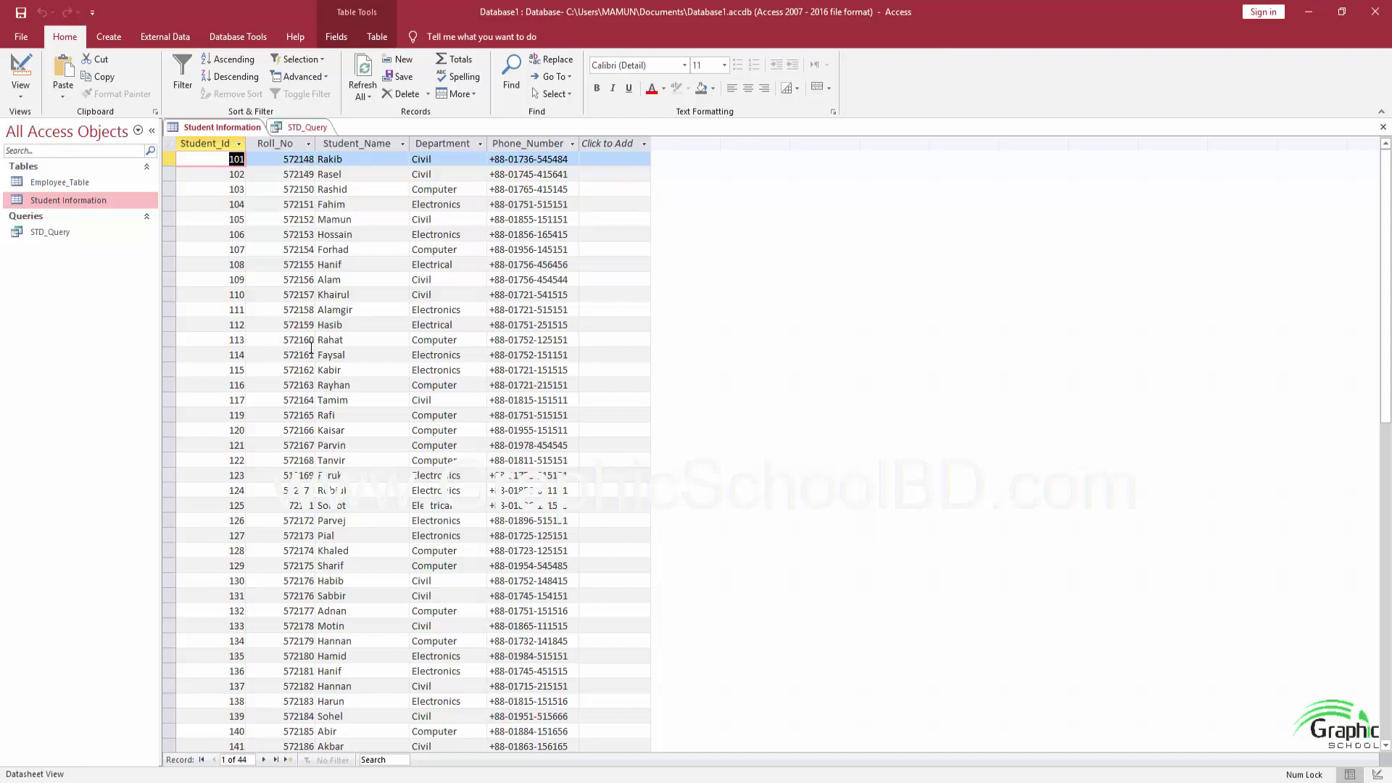
pyautogui.click(302, 129)
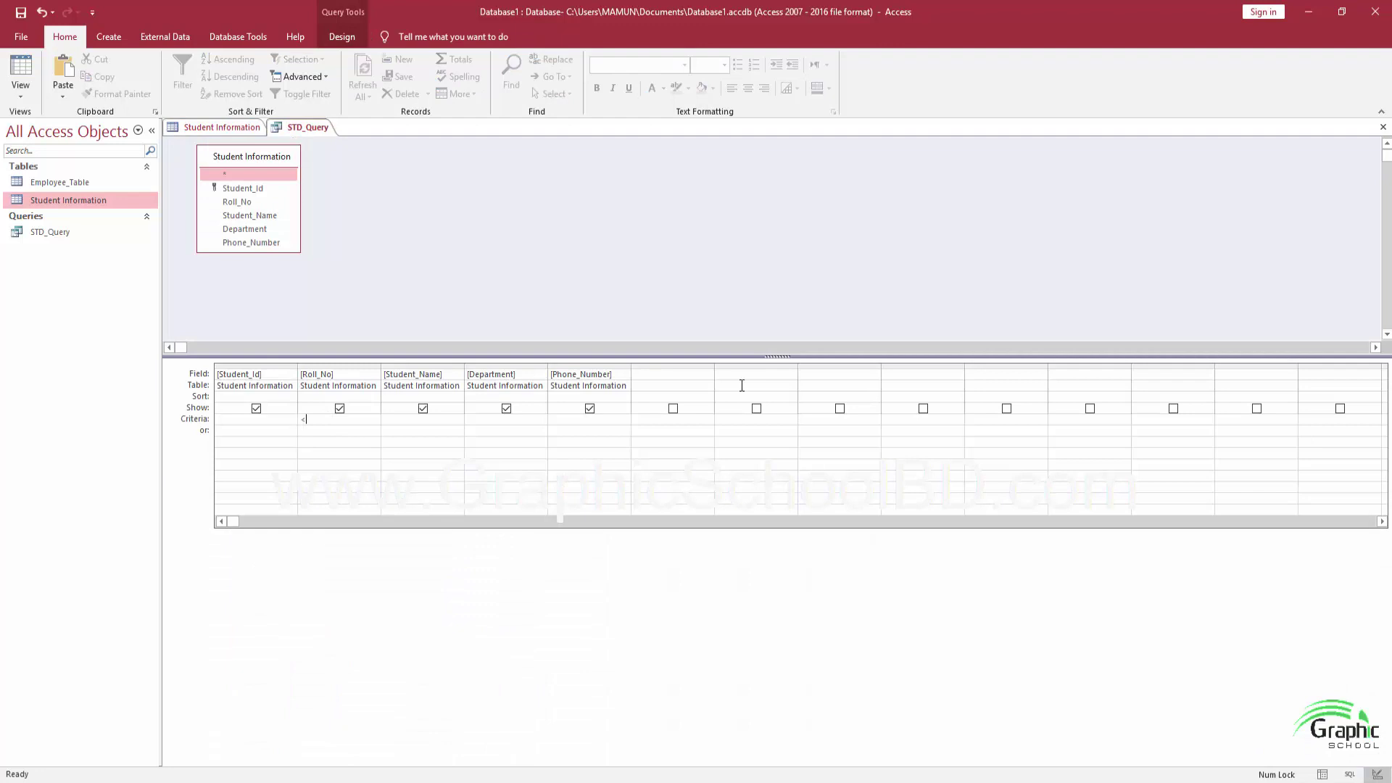
# Set the Roll_No criterion to <=572155 and run the query
pyautogui.write('<=572148')
pyautogui.press('BackSpace')
pyautogui.write('55')
pyautogui.click(338, 36)
pyautogui.click(49, 73)
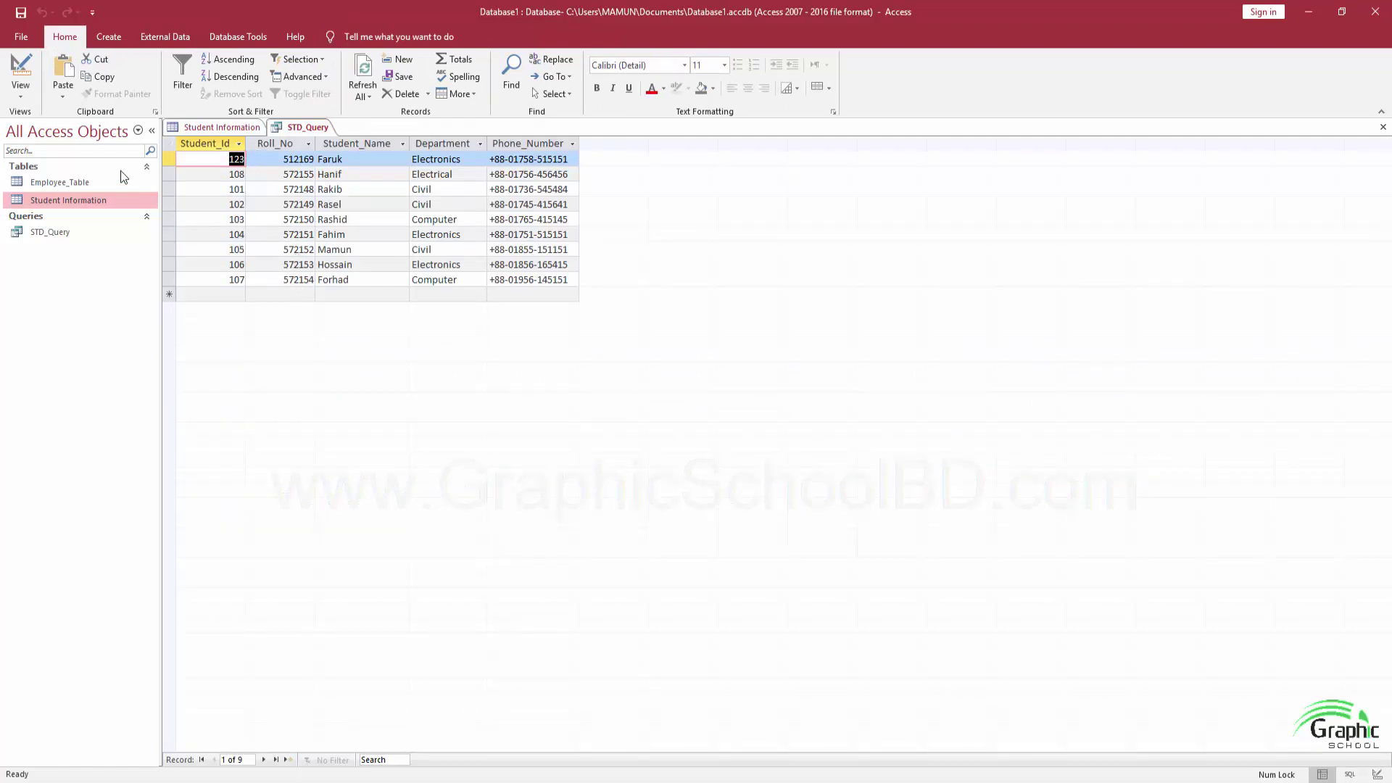
# Replace the Roll_No criterion in Design View with an exact match for one student's roll number and run the query
pyautogui.click(24, 76)
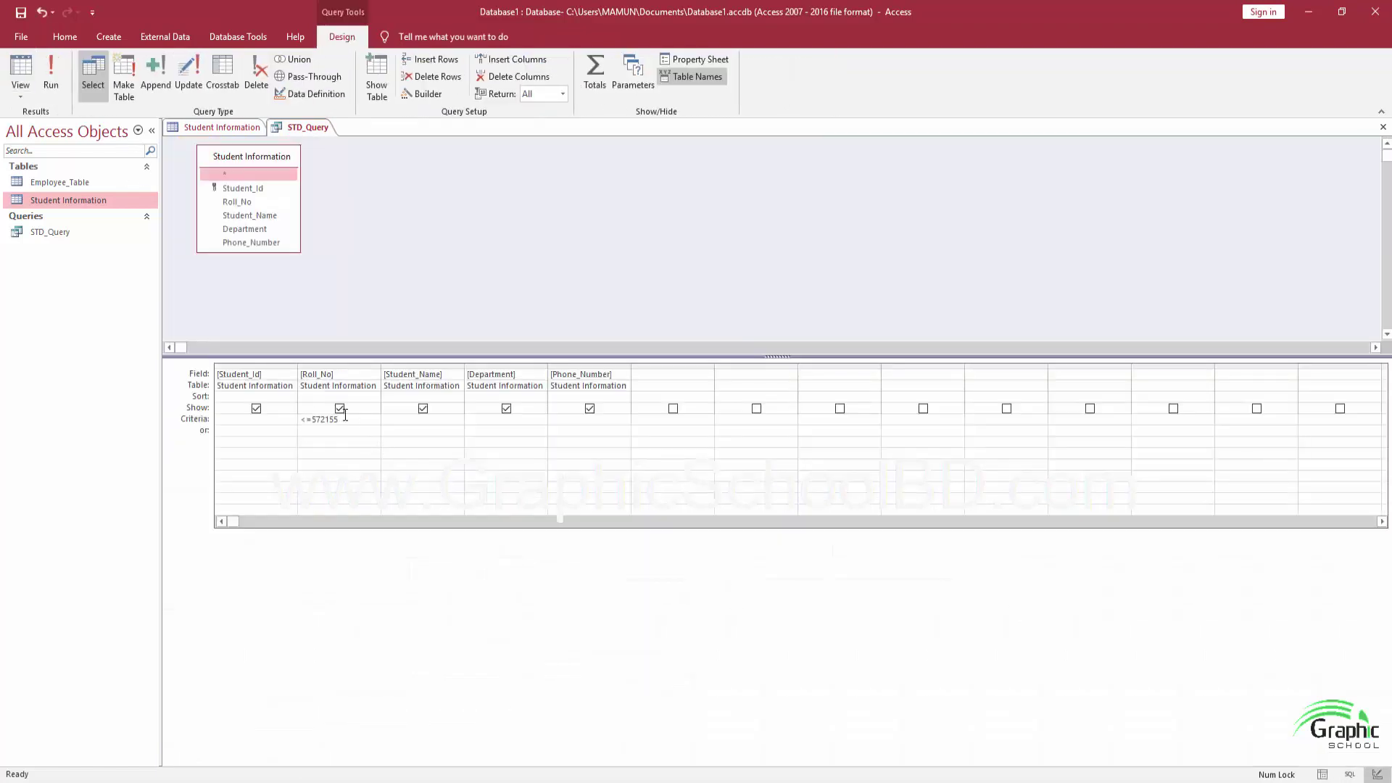
pyautogui.hotkey('shift', 'Home')
pyautogui.press('Delete')
pyautogui.press('BackSpace')
pyautogui.write('5721')
pyautogui.write('0')
pyautogui.click(59, 68)
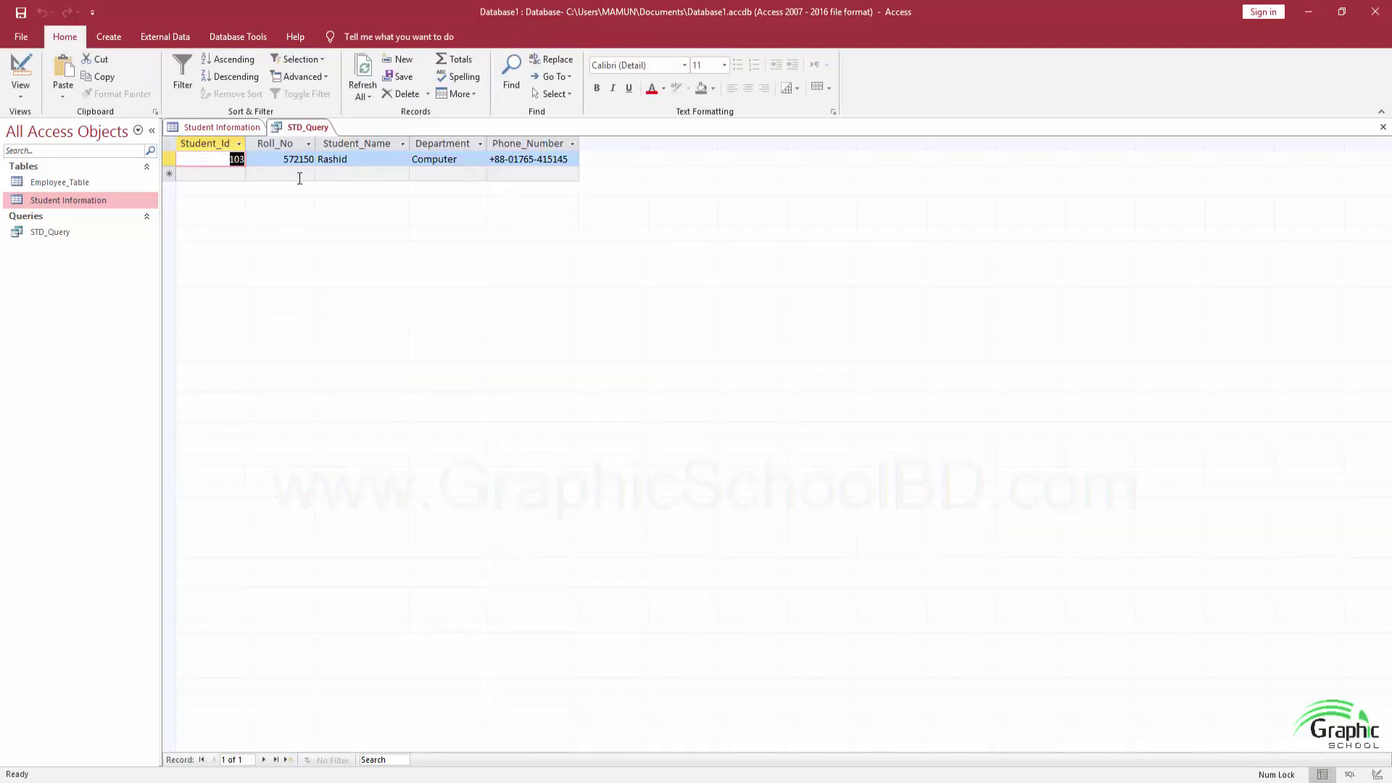
# Delete the Roll_No criterion in Design View and set the Student_Id criterion to the parameter [Enter Student ID]
pyautogui.click(28, 69)
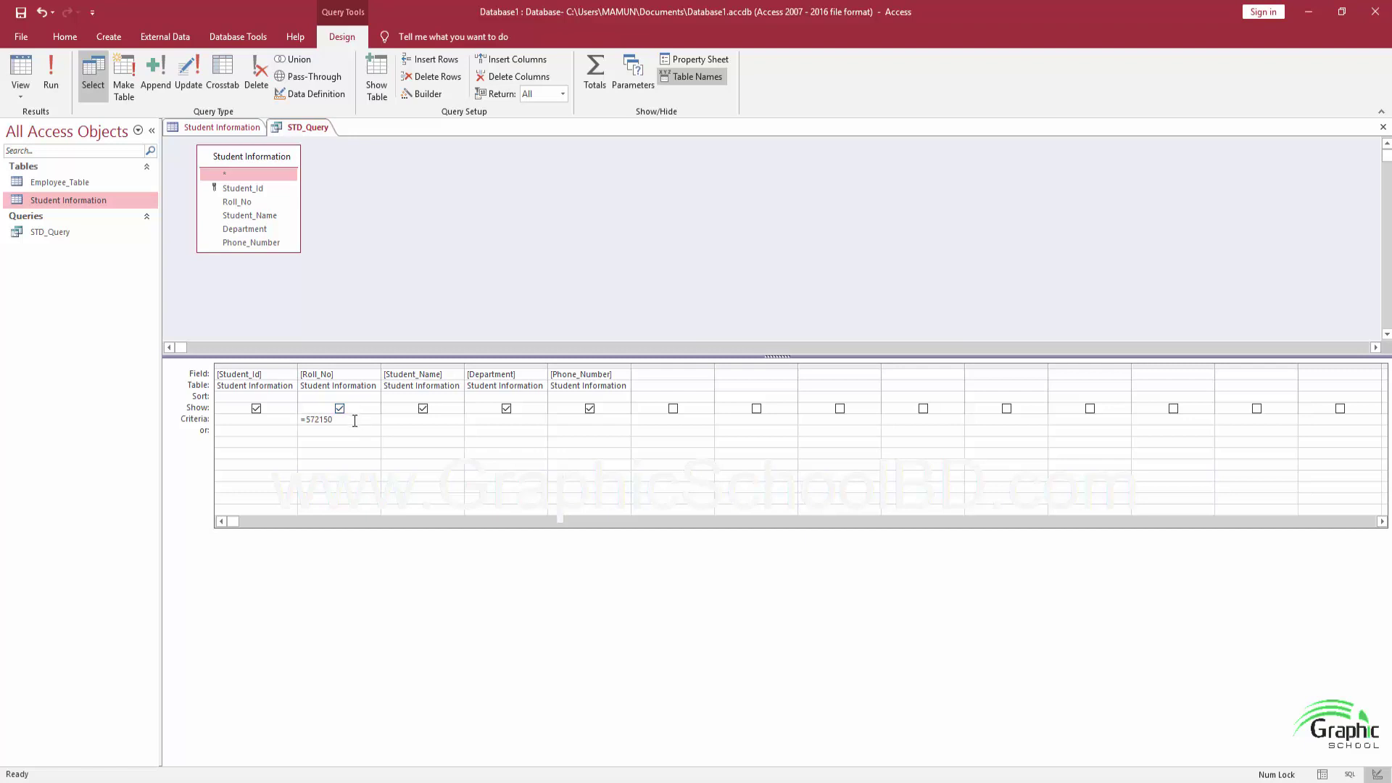
pyautogui.moveTo(355, 420); pyautogui.dragTo(232, 419)
pyautogui.press('Delete')
pyautogui.write('Enter Student ID')
pyautogui.moveTo(228, 422); pyautogui.dragTo(282, 420)
pyautogui.click(260, 429)
# Run the parameter query for one student ID, moving the prompt window aside, and return to Design View
pyautogui.click(51, 76)
pyautogui.moveTo(662, 243); pyautogui.dragTo(620, 248)
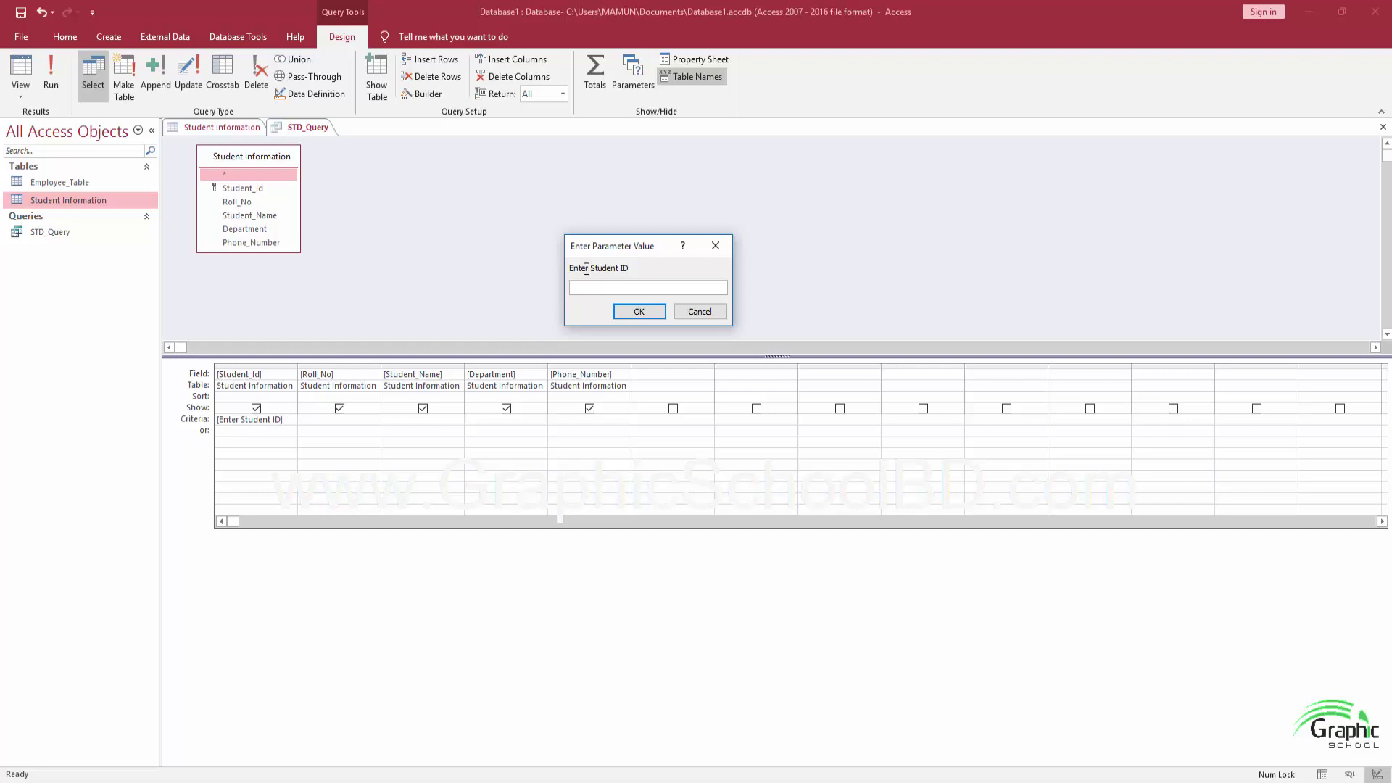
pyautogui.moveTo(599, 249); pyautogui.dragTo(554, 254)
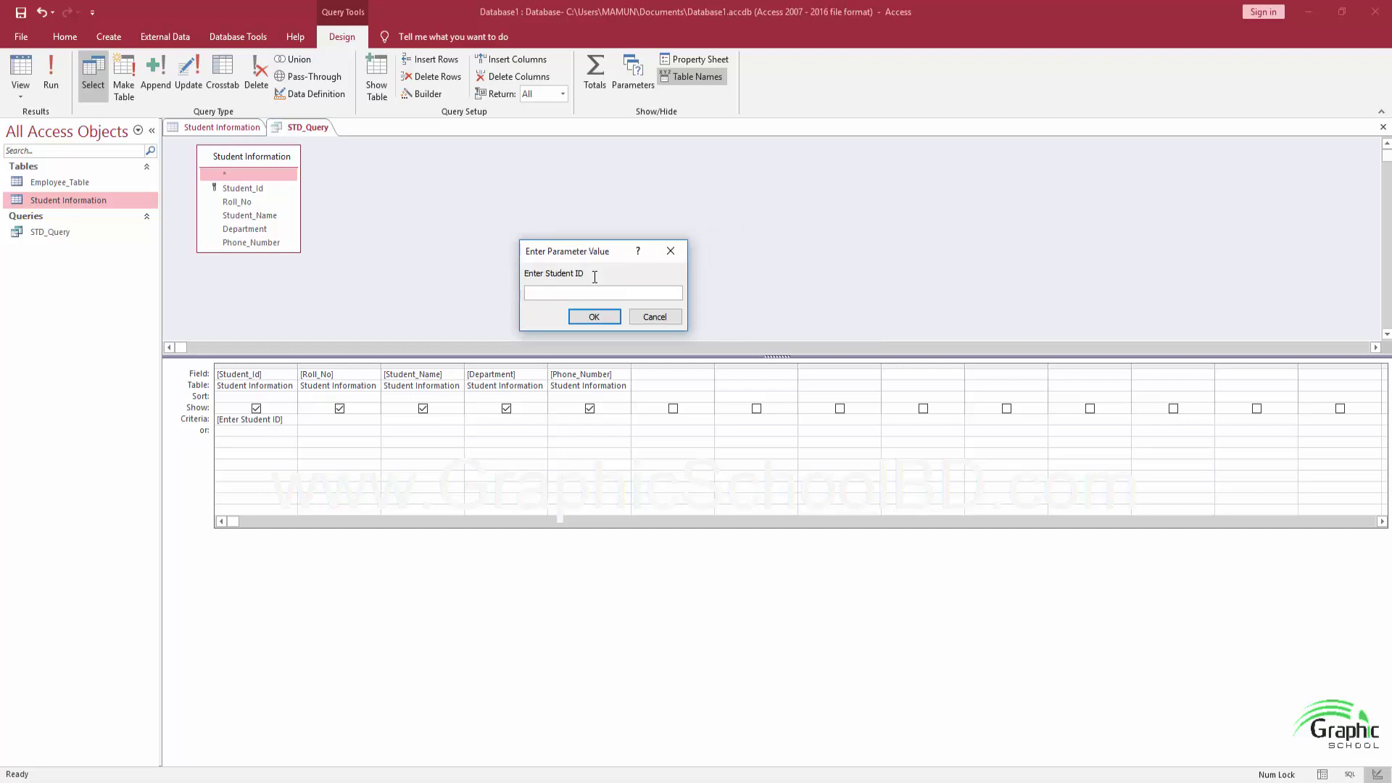
pyautogui.write('105')
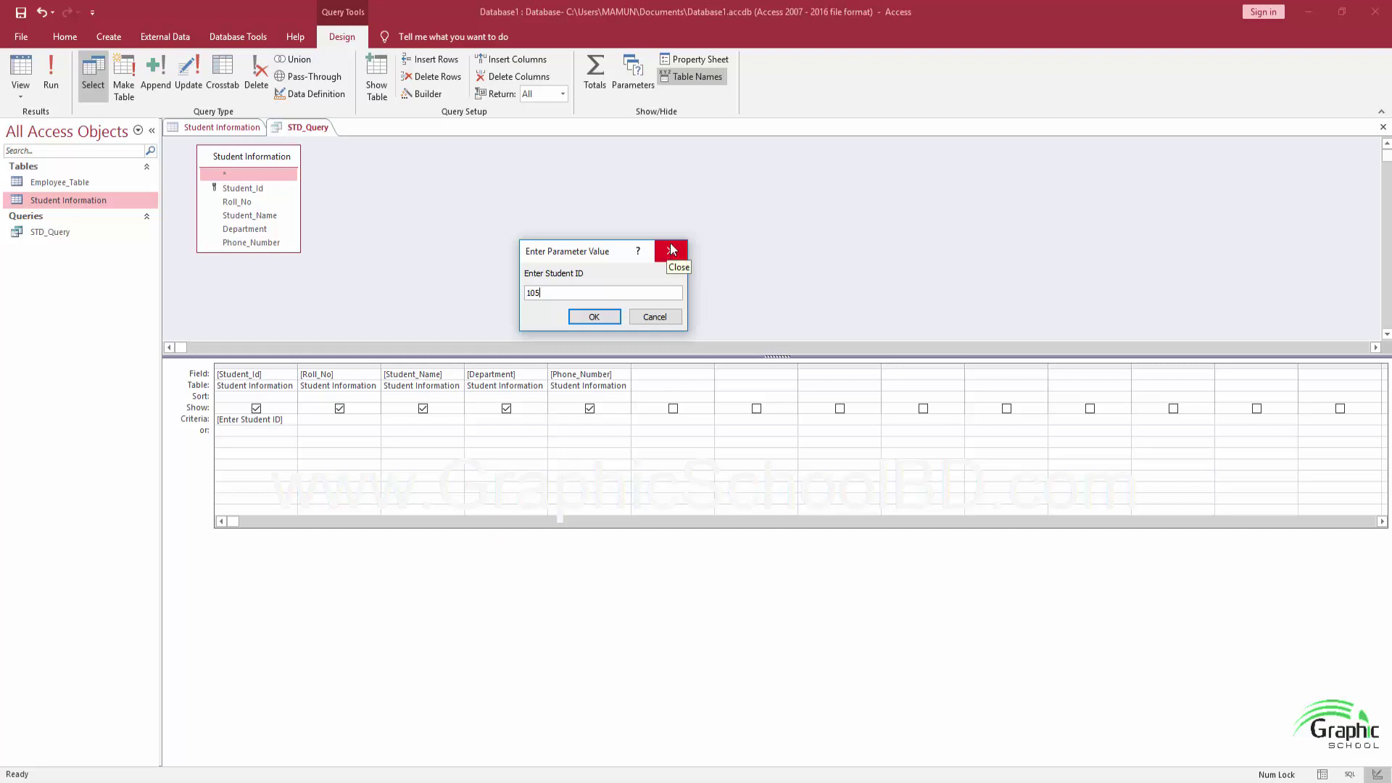
pyautogui.moveTo(590, 255); pyautogui.dragTo(626, 230)
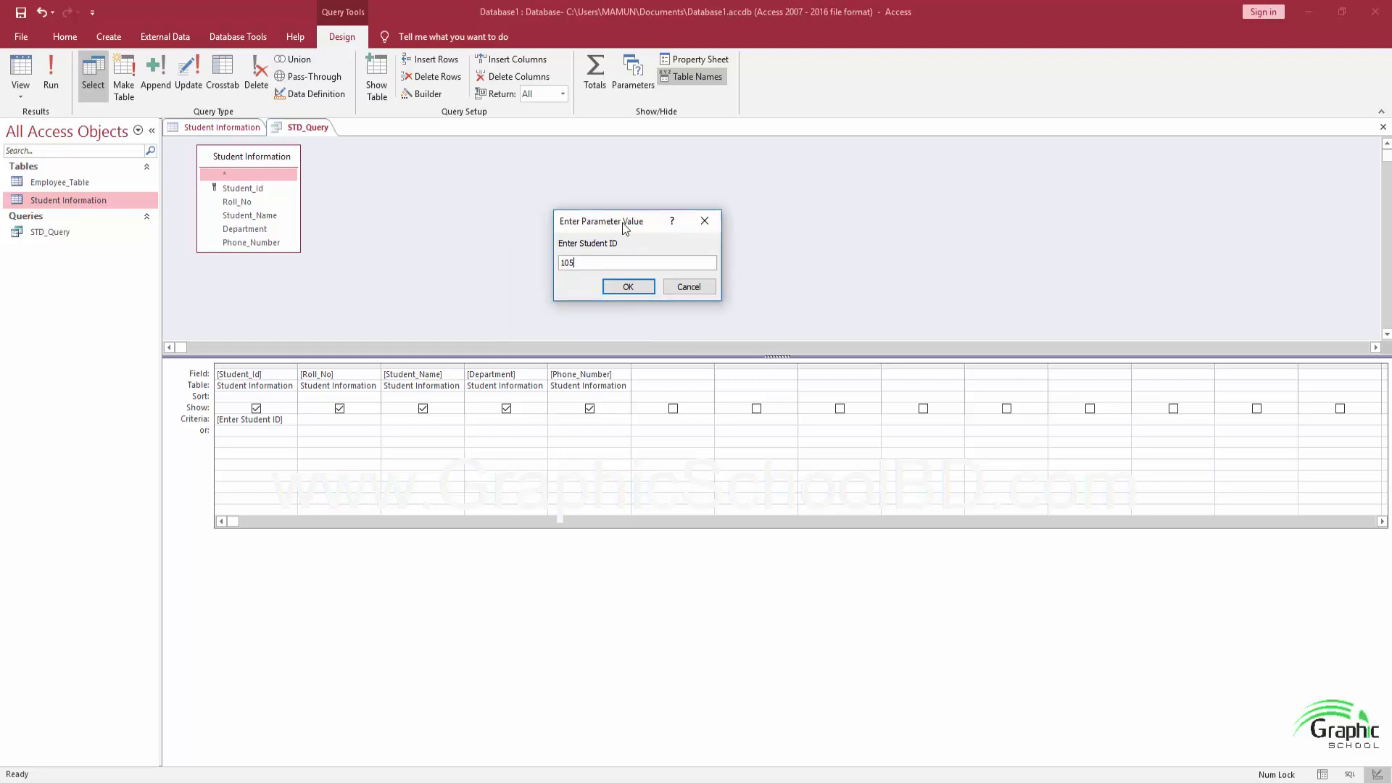
pyautogui.click(619, 286)
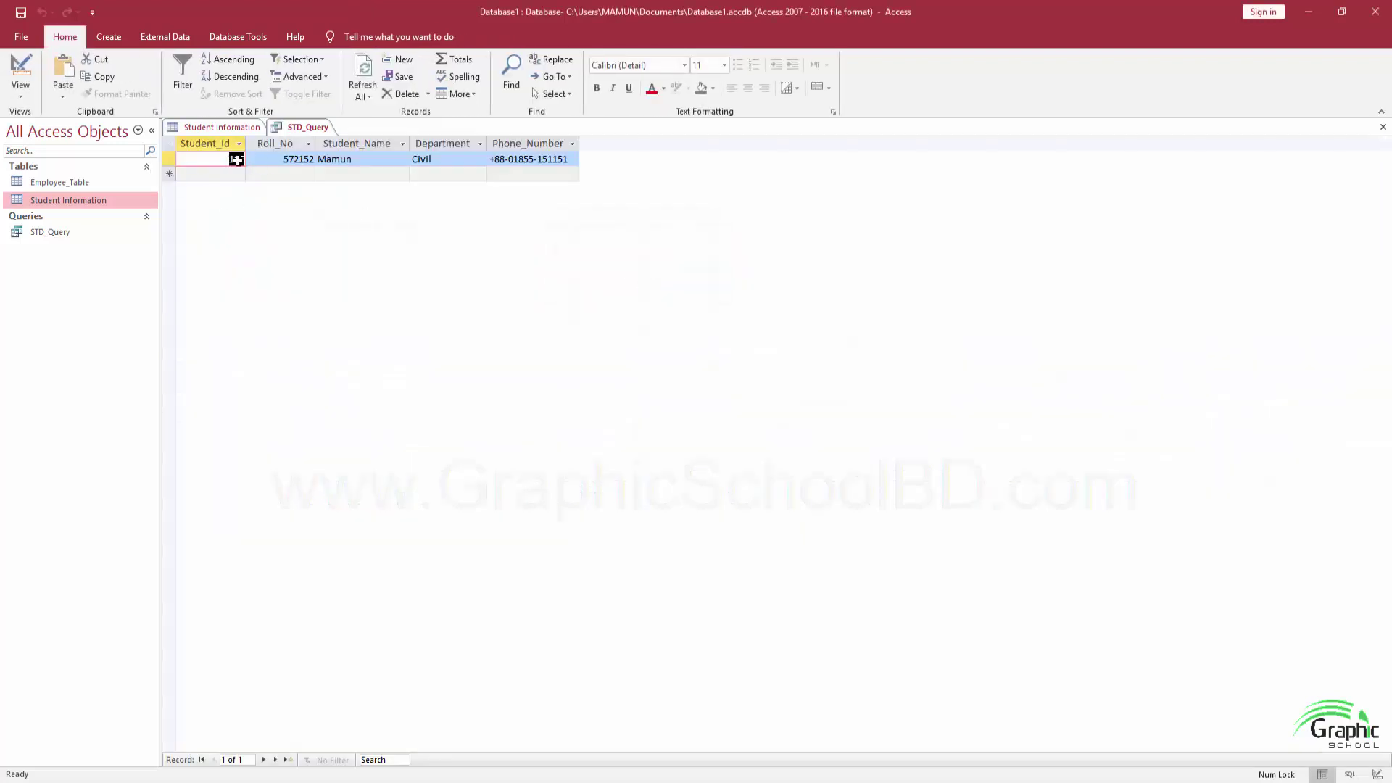
pyautogui.click(21, 71)
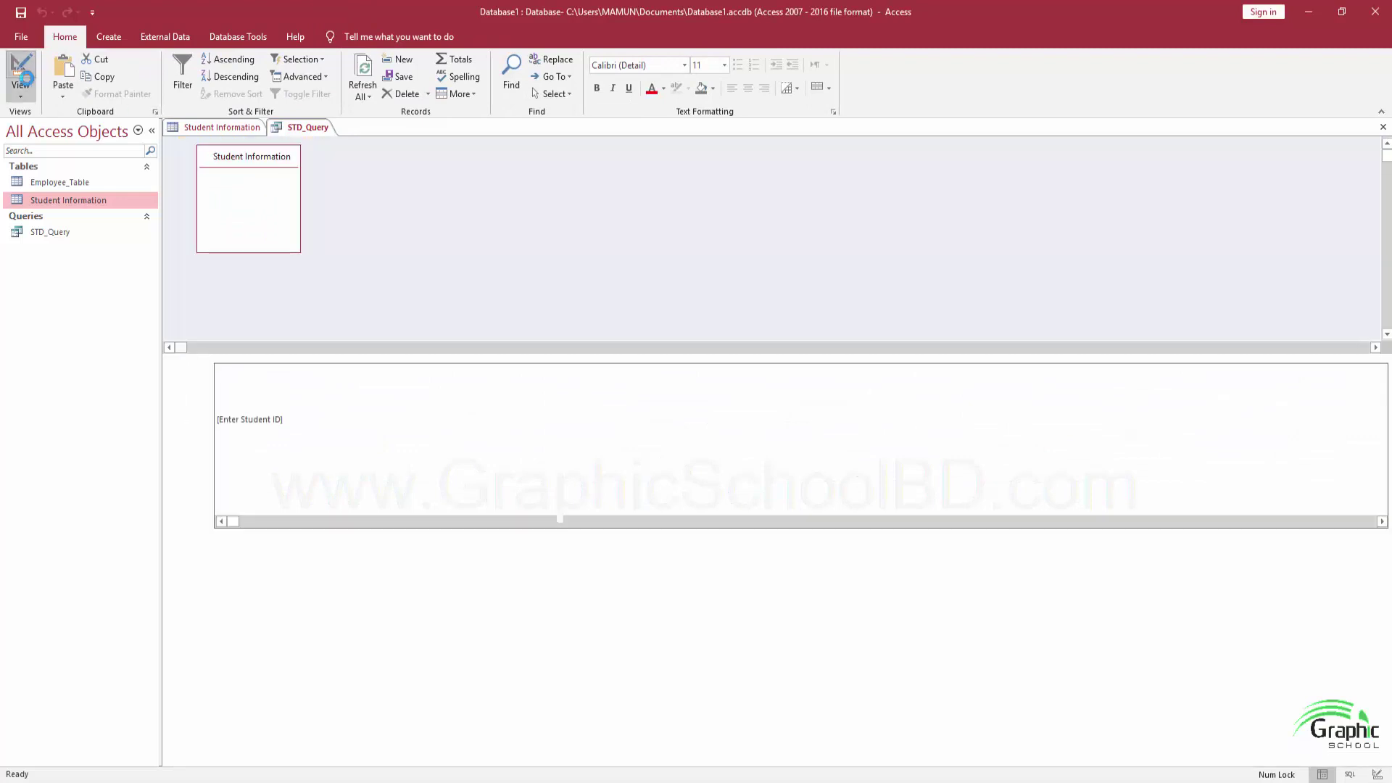
# Add the parameter [Enter Department] as the Department criterion, on the same row as the Student_Id parameter
pyautogui.click(253, 419)
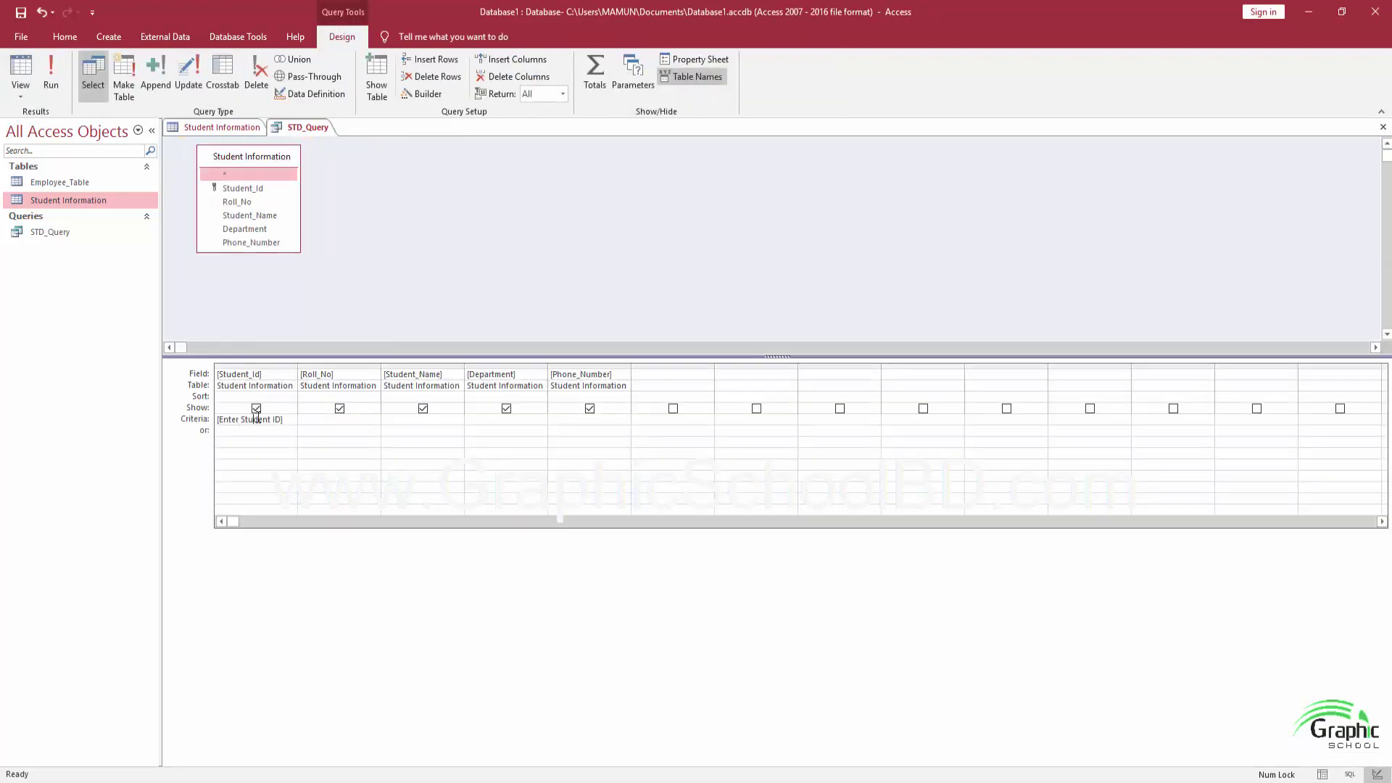
pyautogui.click(288, 420)
pyautogui.write('[Enter Department')
# Start the query, cancel its Student ID prompt, and check the Student Information table for matching ID and department values
pyautogui.click(49, 71)
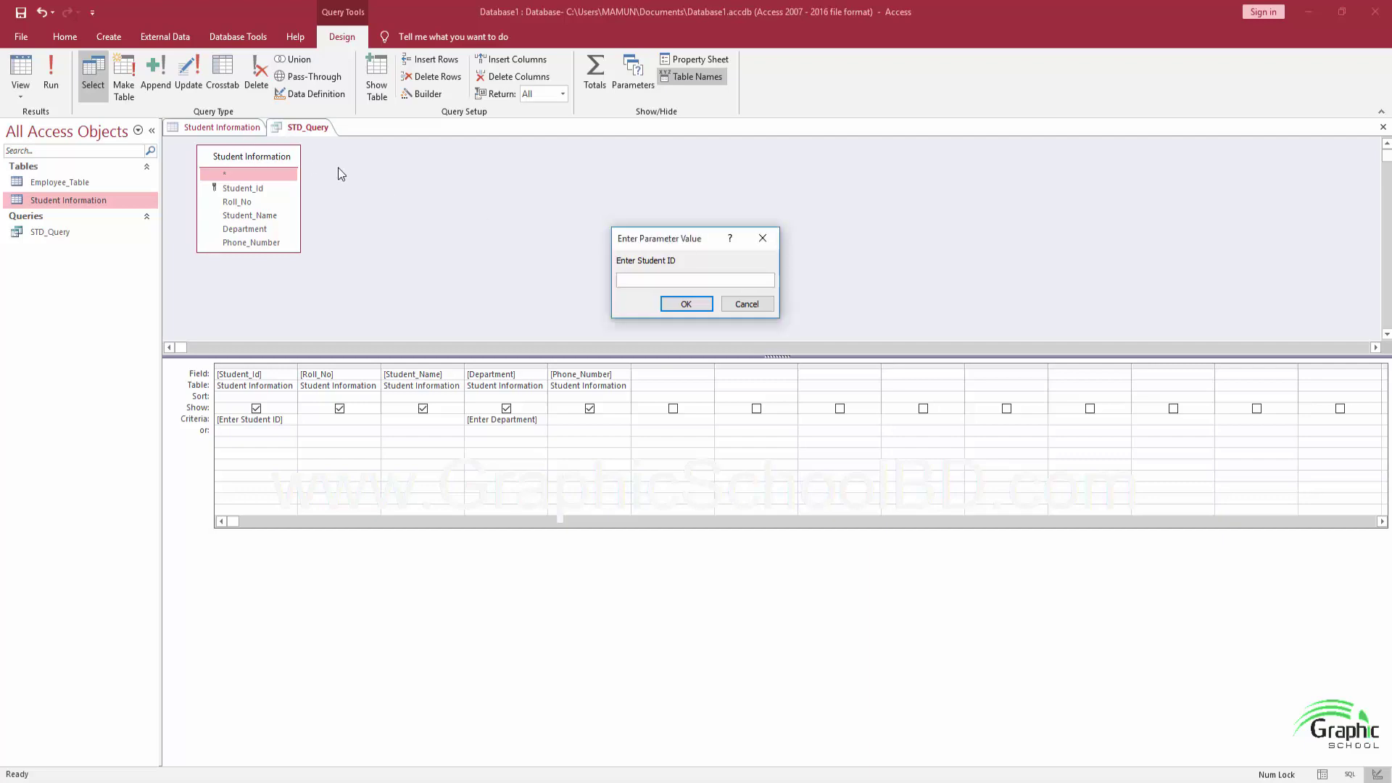
pyautogui.click(747, 304)
pyautogui.click(202, 130)
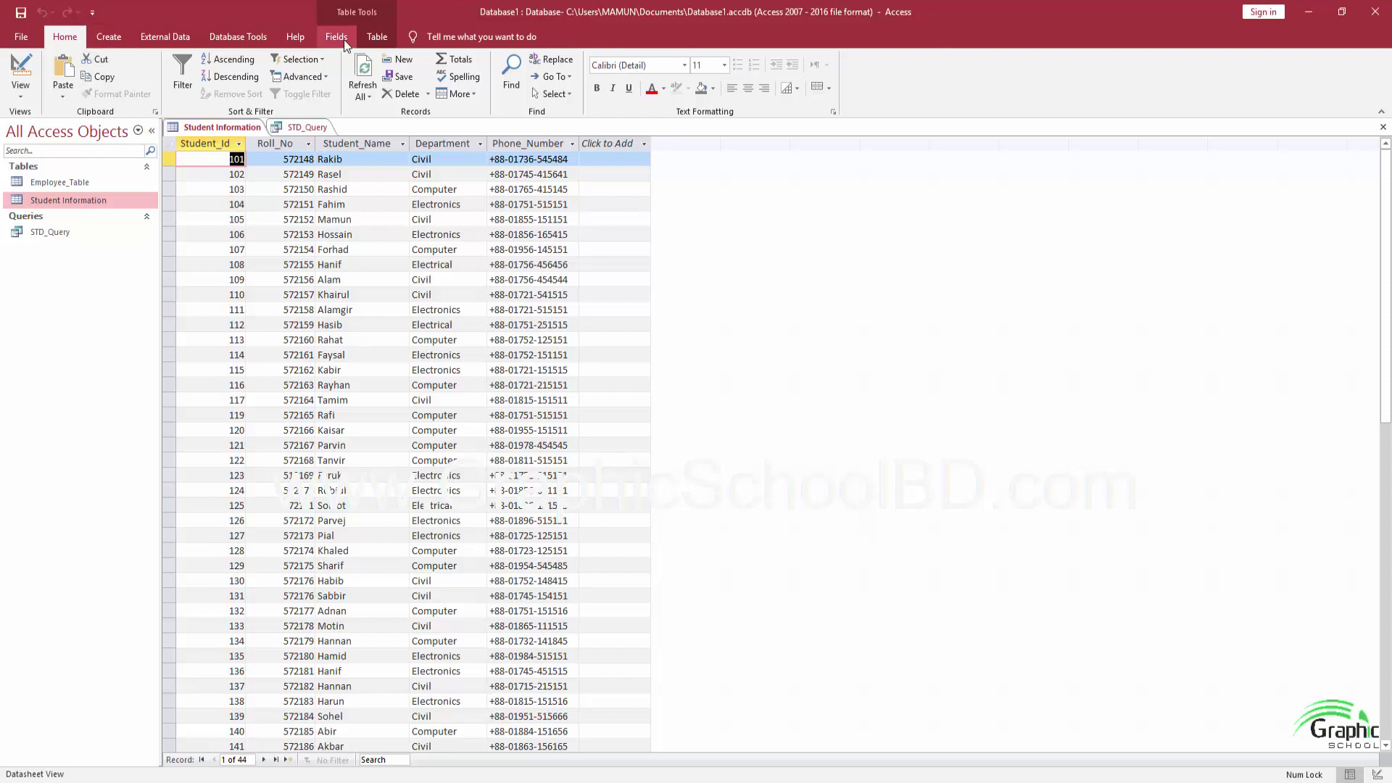
pyautogui.click(307, 129)
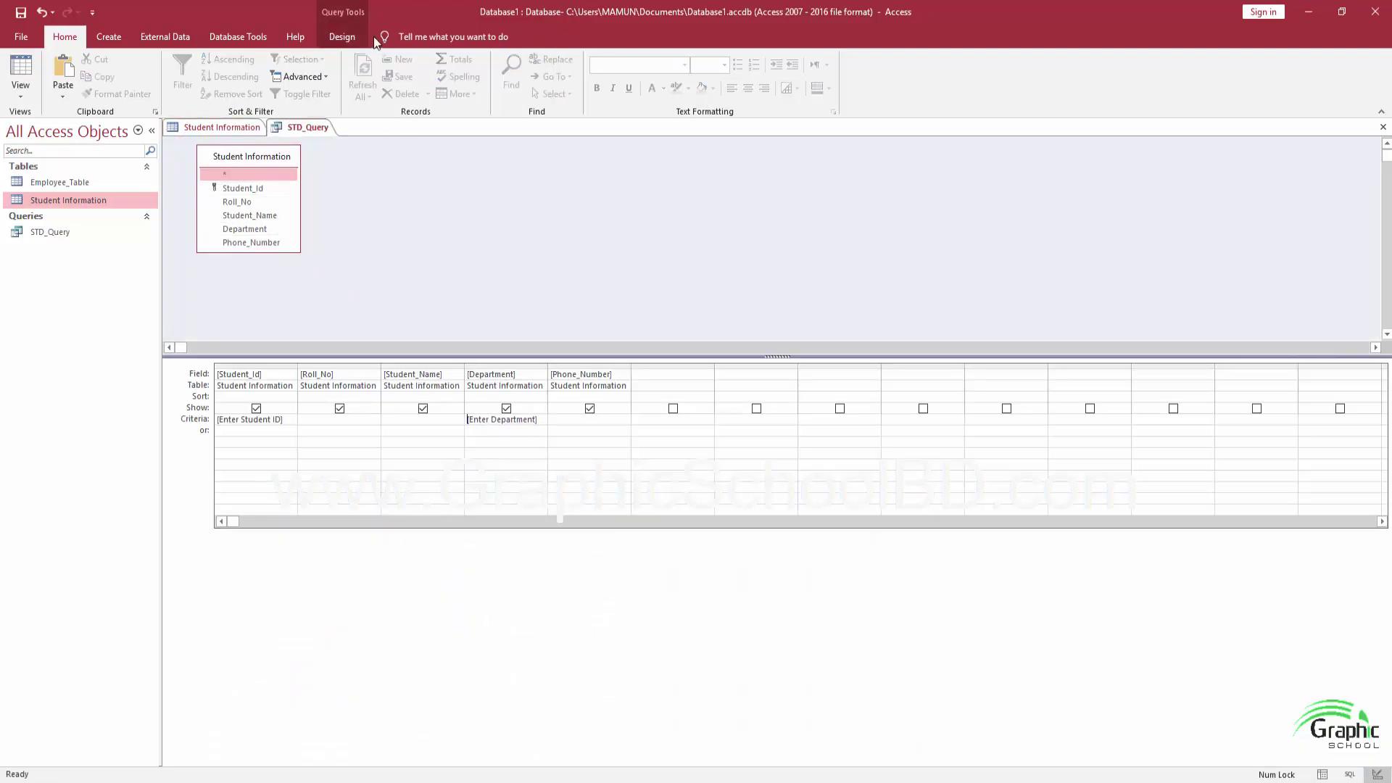
# Run the query with a student ID and the department Civil, and return to Design View
pyautogui.click(342, 35)
pyautogui.click(50, 79)
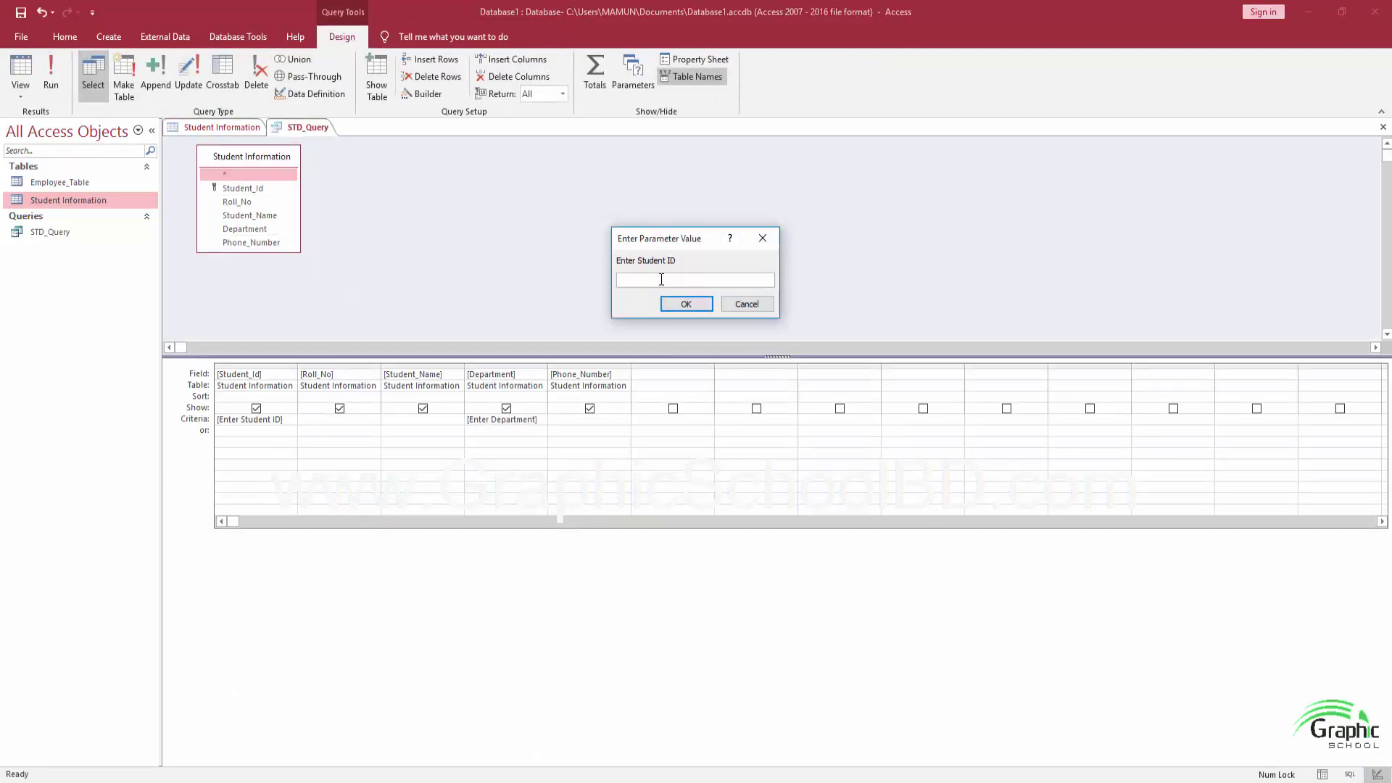
pyautogui.write('105')
pyautogui.press('Return')
pyautogui.write('Civil')
pyautogui.press('Return')
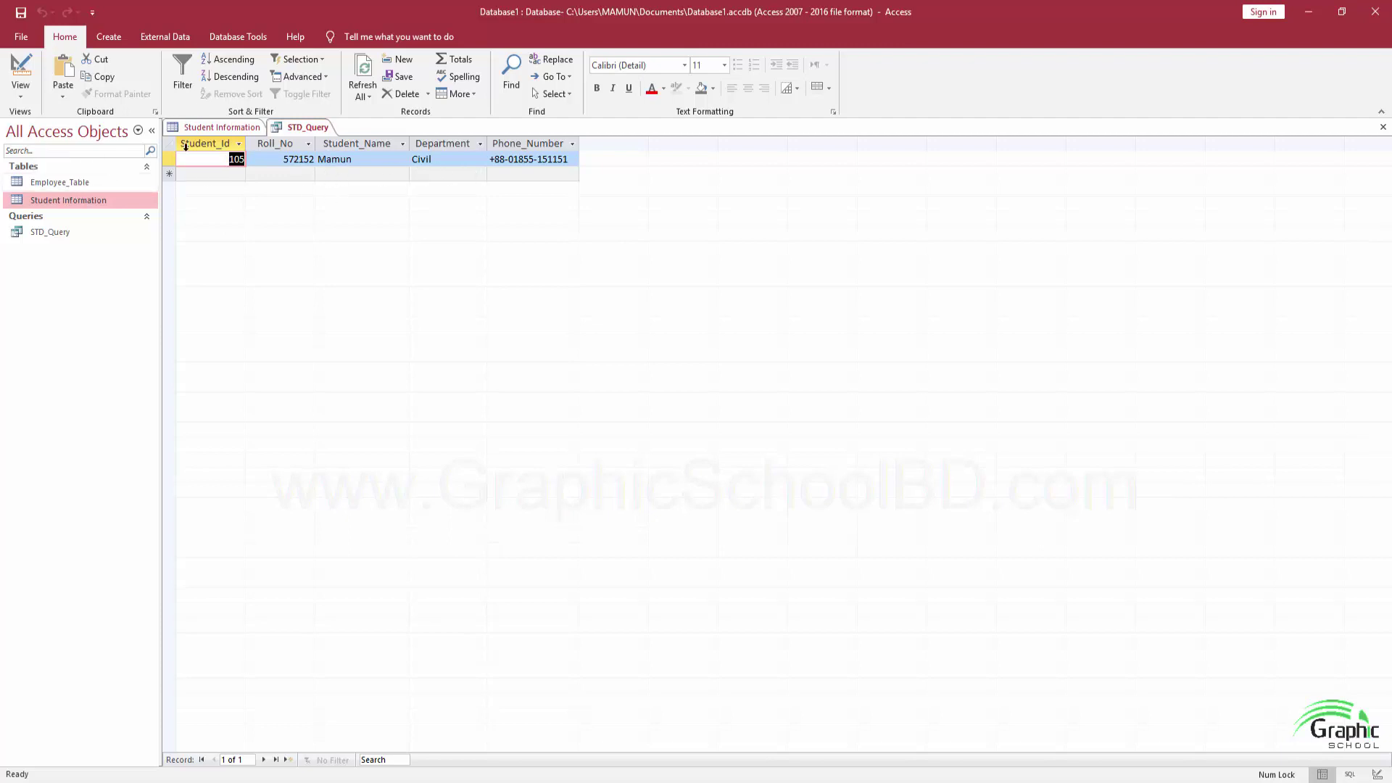
pyautogui.click(308, 128)
pyautogui.click(26, 95)
pyautogui.click(55, 189)
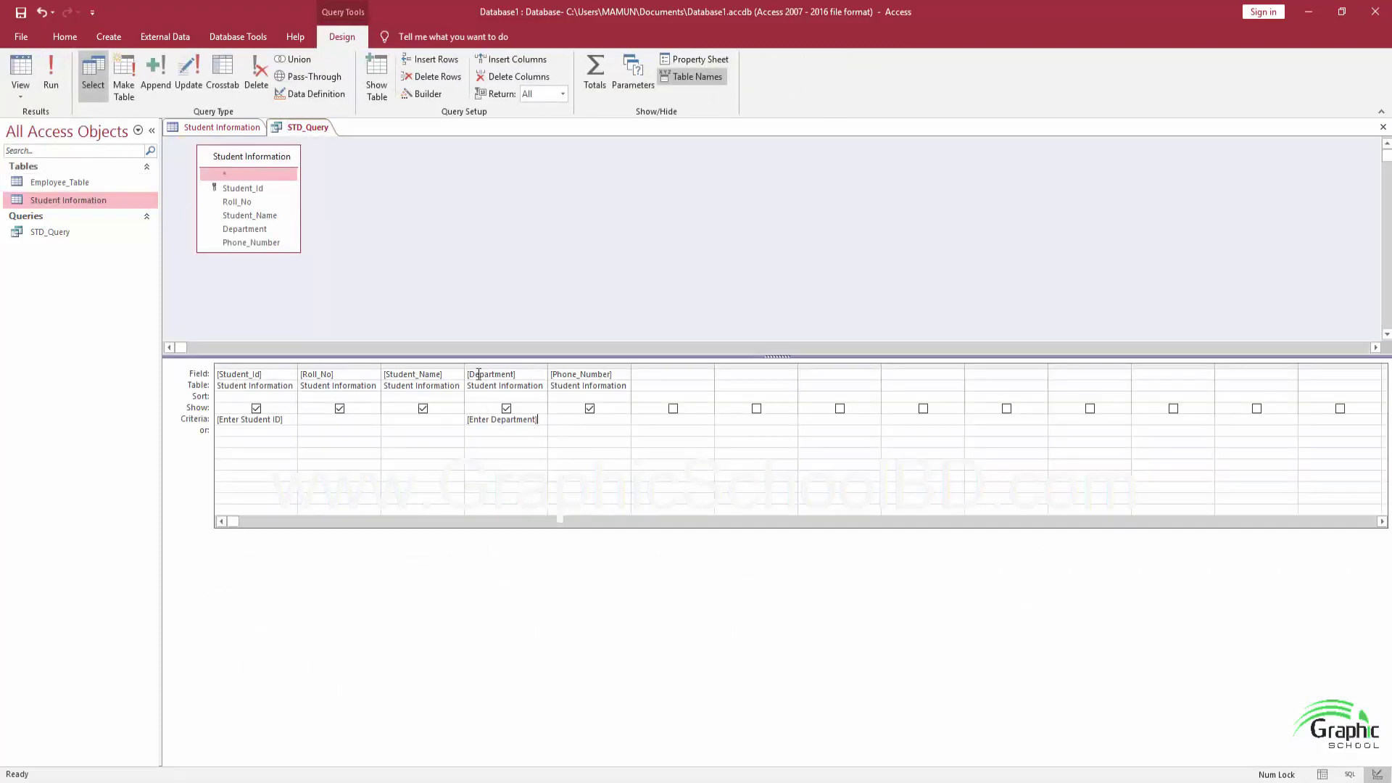
# Run the query with the same student ID and the department Electronics, and return to Design View
pyautogui.click(51, 72)
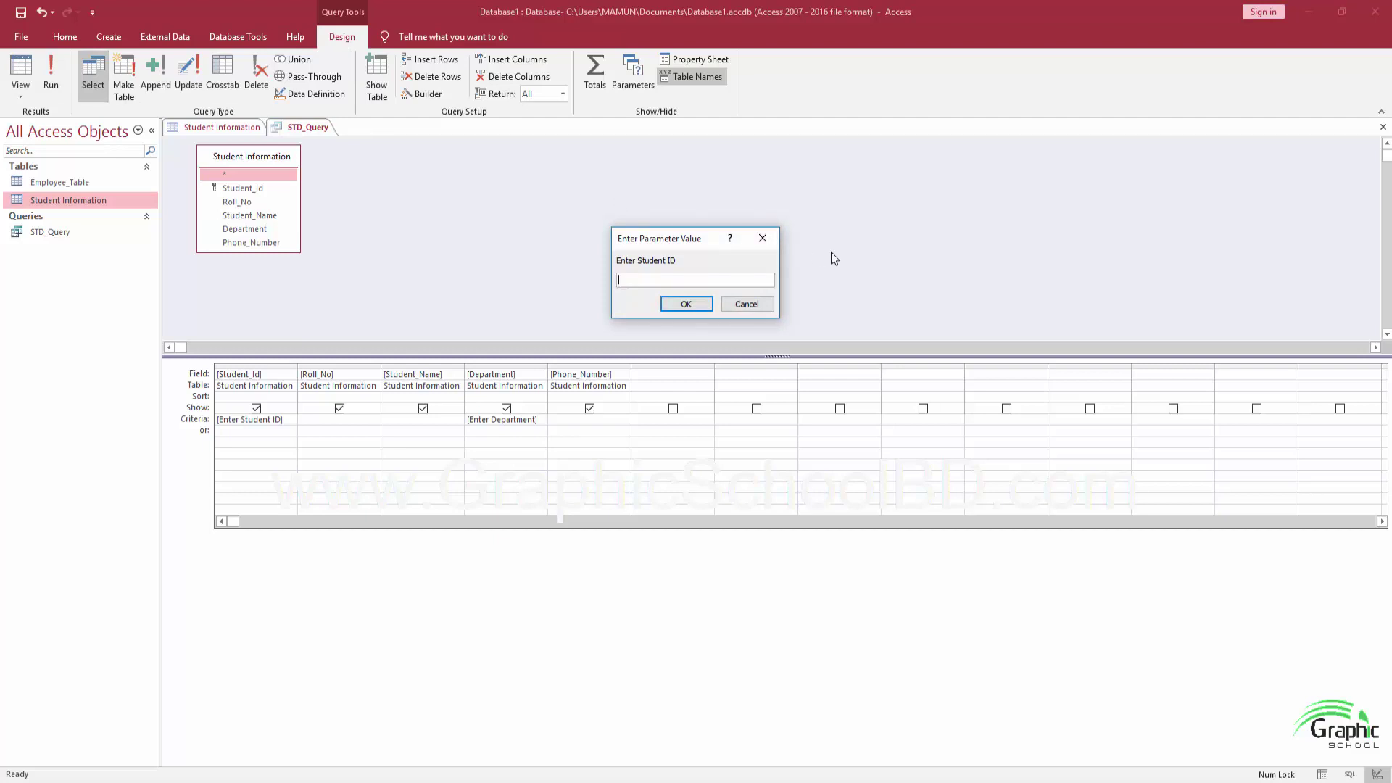
pyautogui.write('105')
pyautogui.press('Return')
pyautogui.write('C')
pyautogui.write('E')
pyautogui.write('tronics')
pyautogui.press('Return')
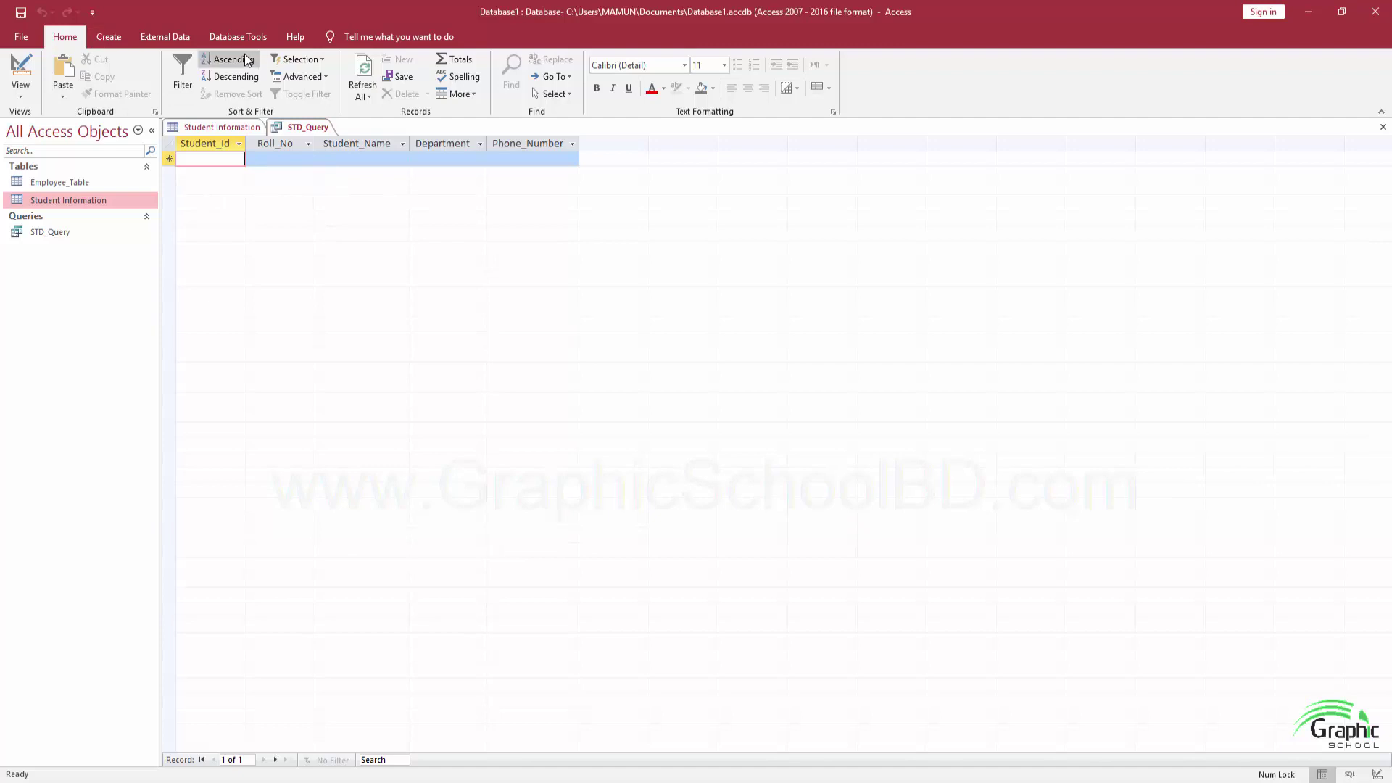
pyautogui.click(20, 73)
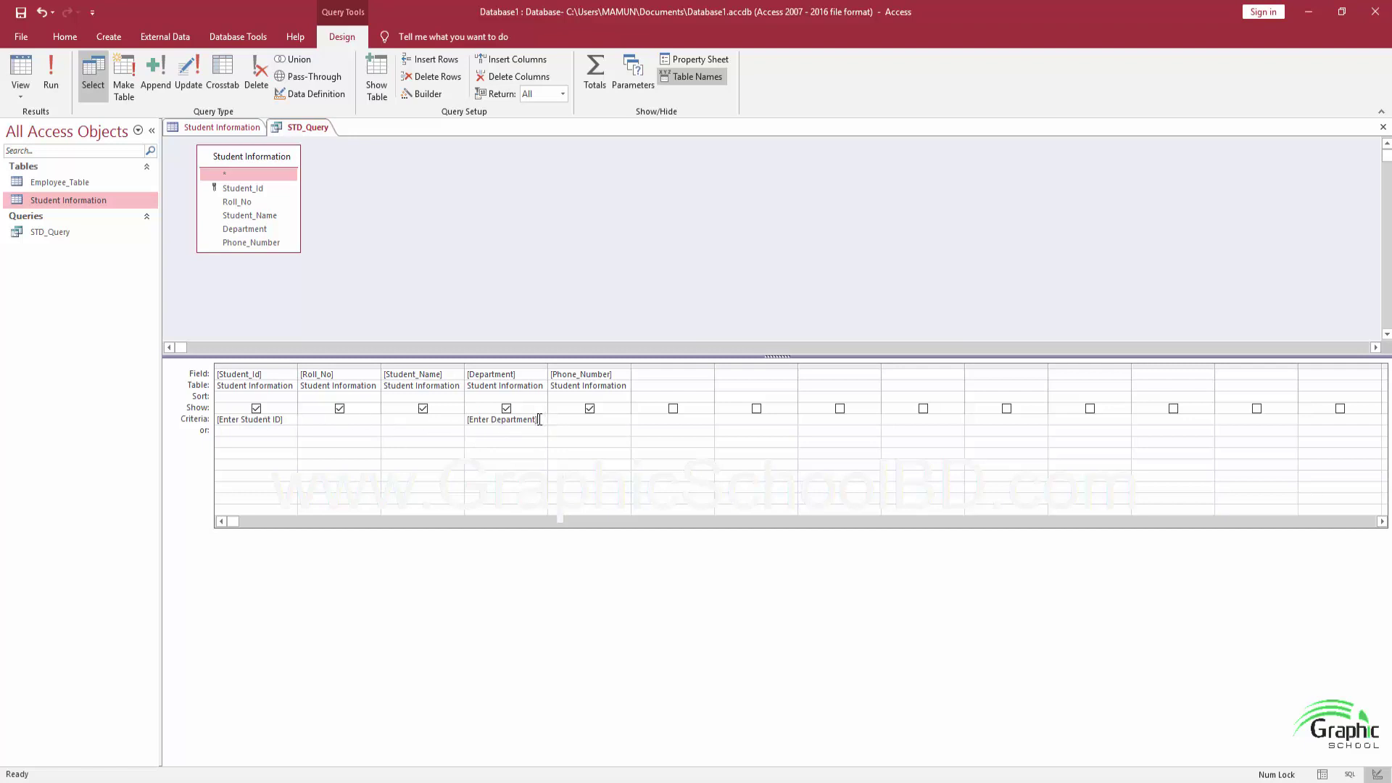
# Move the [Enter Department] parameter from the Criteria row to the or row of the Department column
pyautogui.click(289, 423)
pyautogui.click(289, 421)
pyautogui.moveTo(535, 421); pyautogui.dragTo(441, 404)
pyautogui.hotkey('ctrl', 'c')
pyautogui.press('Delete')
pyautogui.click(470, 429)
pyautogui.hotkey('ctrl', 'v')
# Test the or condition by running the query with a student ID and the department Electronics, and return to Design View
pyautogui.click(51, 73)
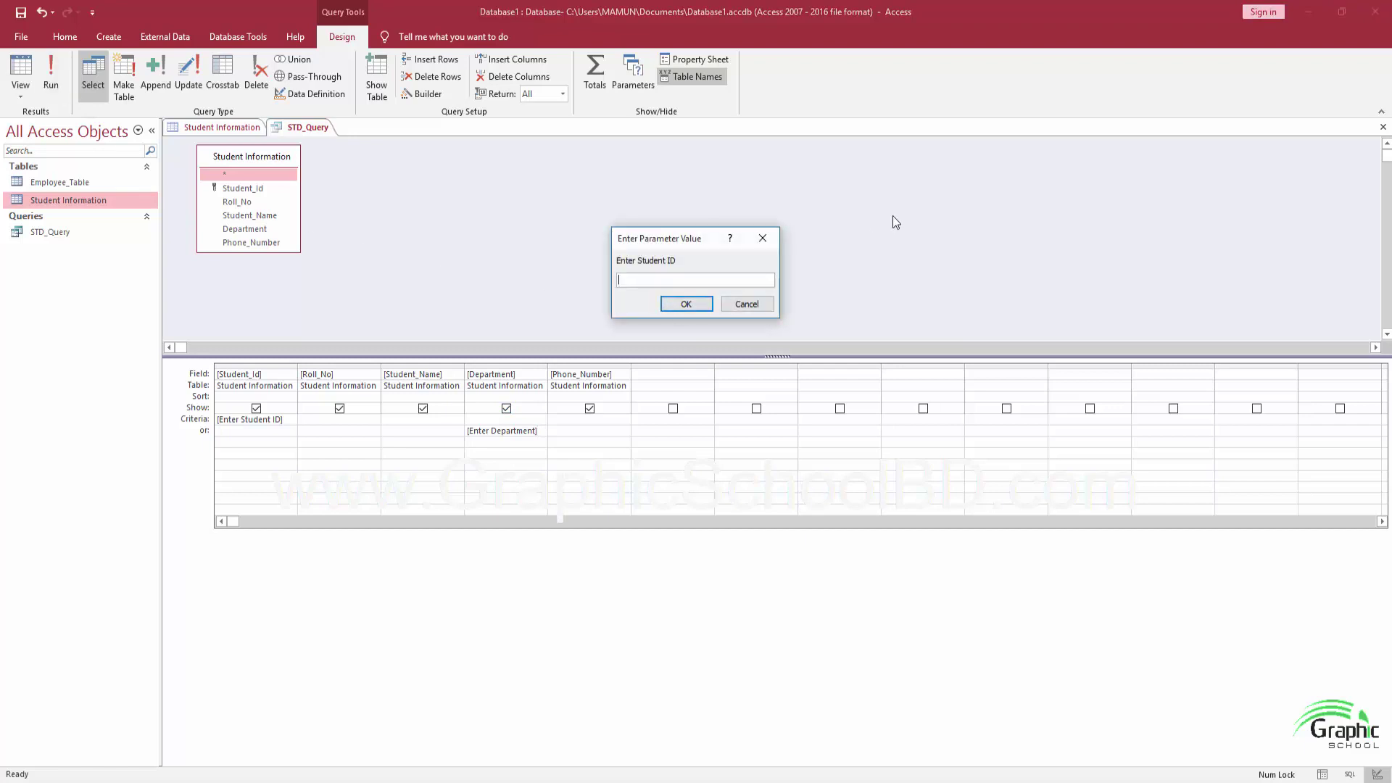
pyautogui.write('105')
pyautogui.press('Return')
pyautogui.write('Electronics')
pyautogui.press('Return')
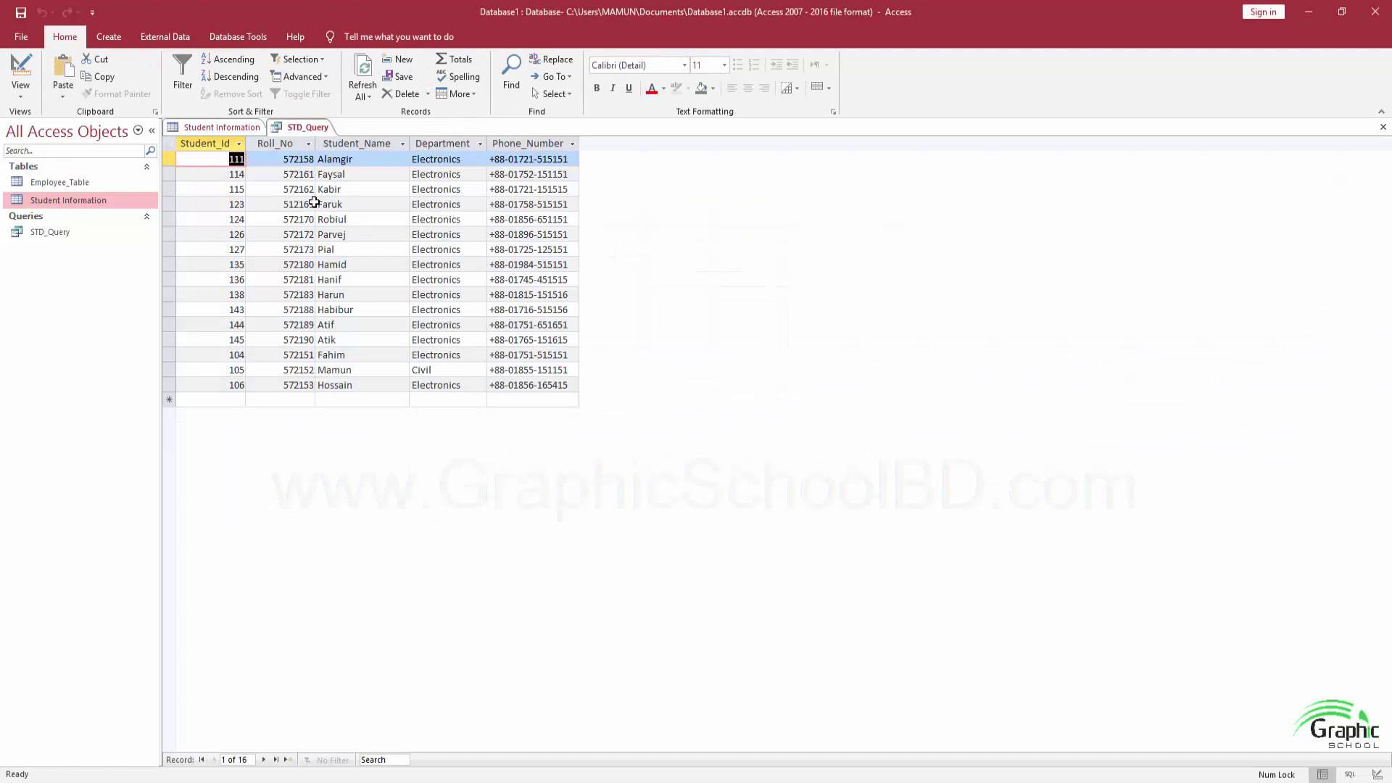
pyautogui.click(21, 72)
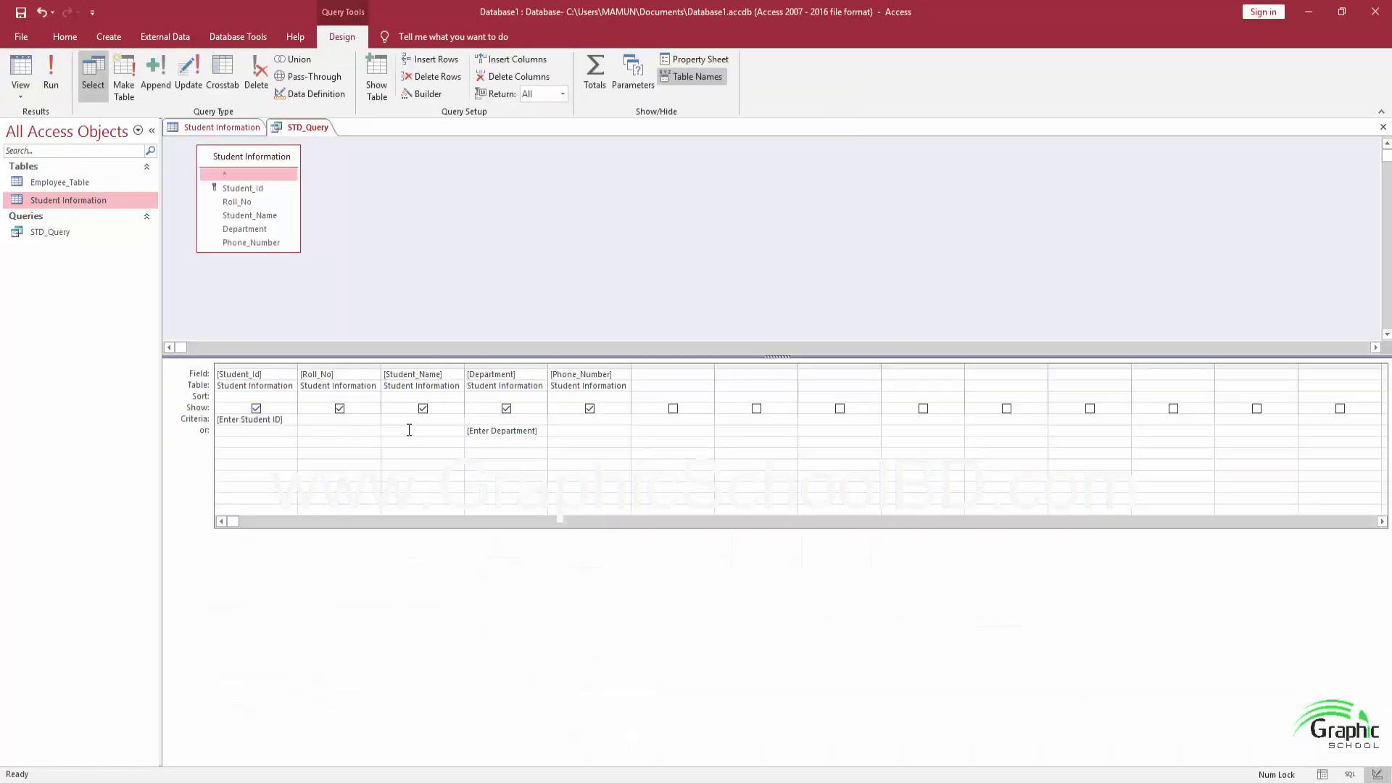
# Run the or-condition query once more with the same student ID and the department Electronics
pyautogui.click(345, 424)
pyautogui.click(51, 72)
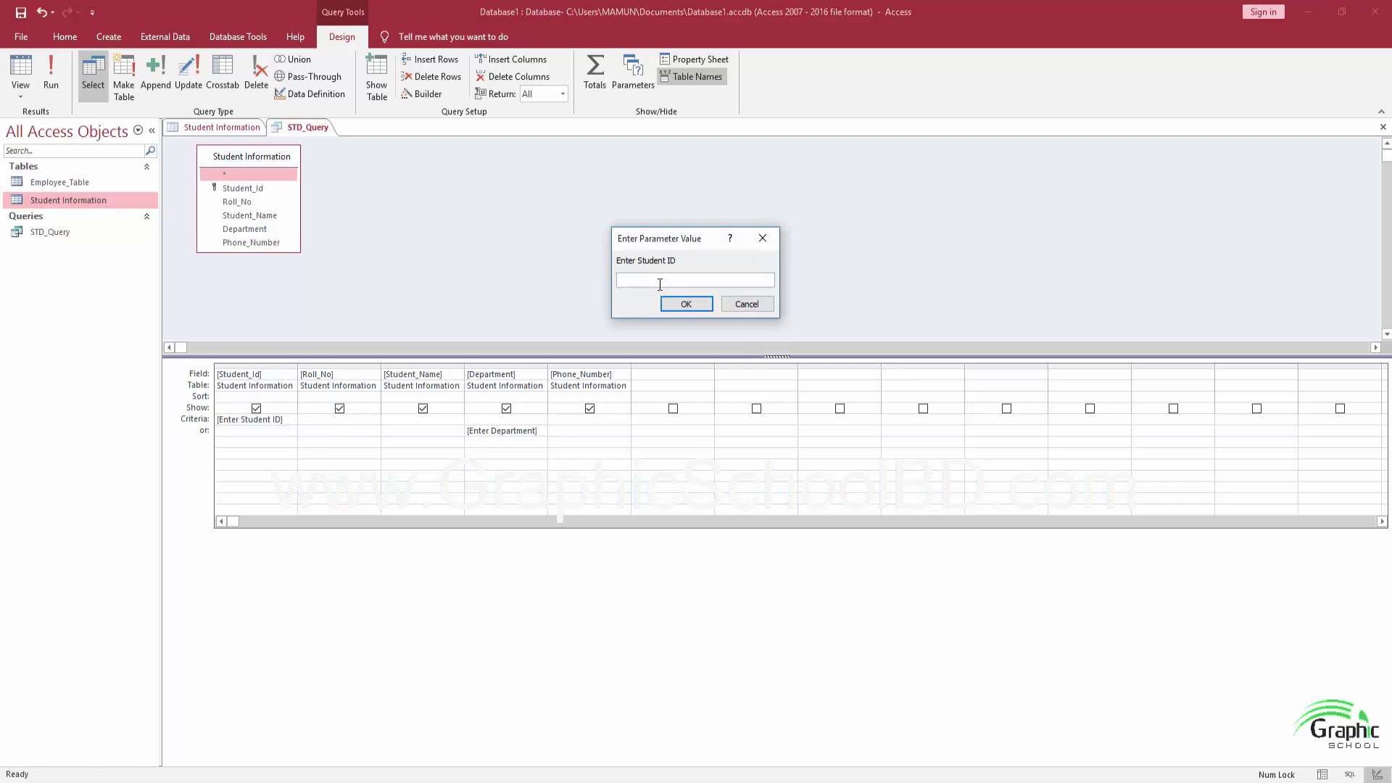
pyautogui.write('105')
pyautogui.press('Return')
pyautogui.write('Electronics')
pyautogui.press('Return')
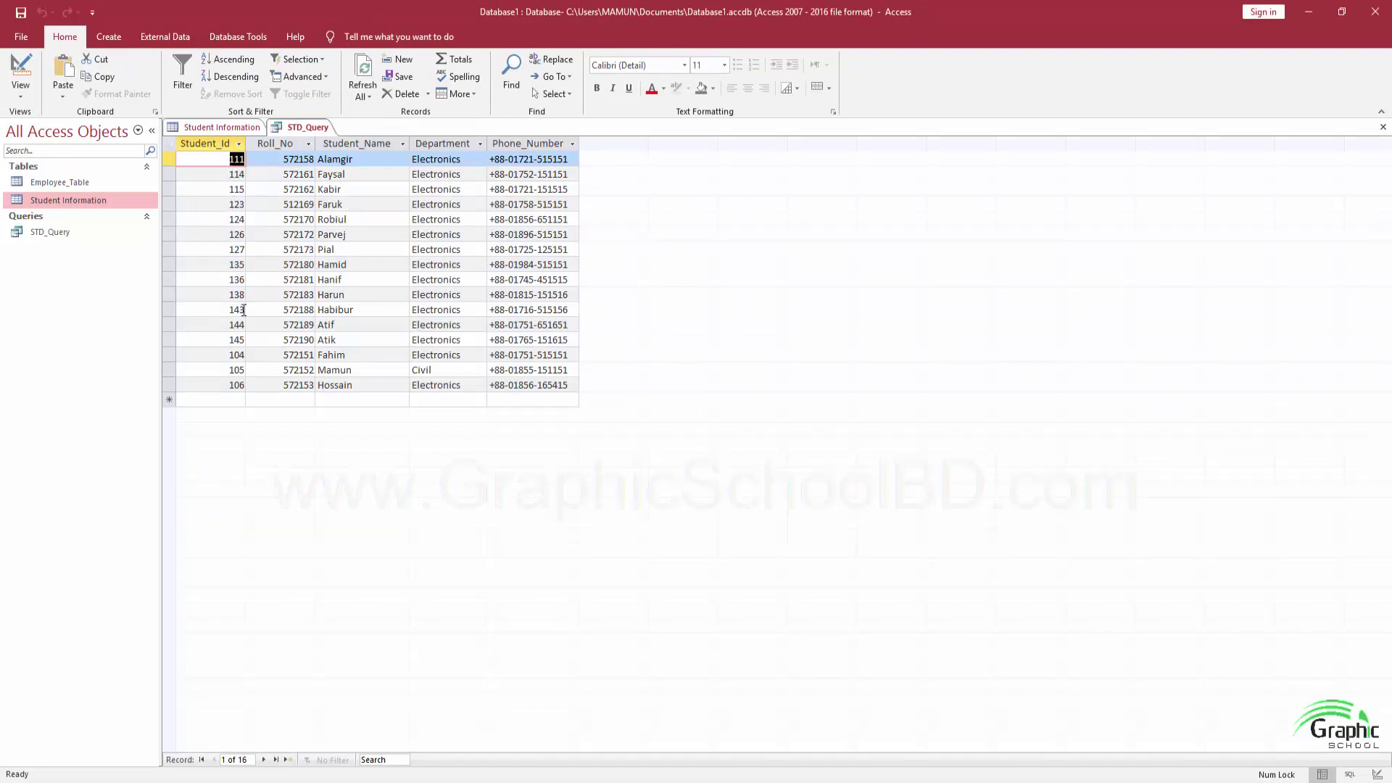
# Compare the record matched by student ID with an Electronics record, and examine the [Enter Department] entry in the design grid's or row
pyautogui.click(240, 370)
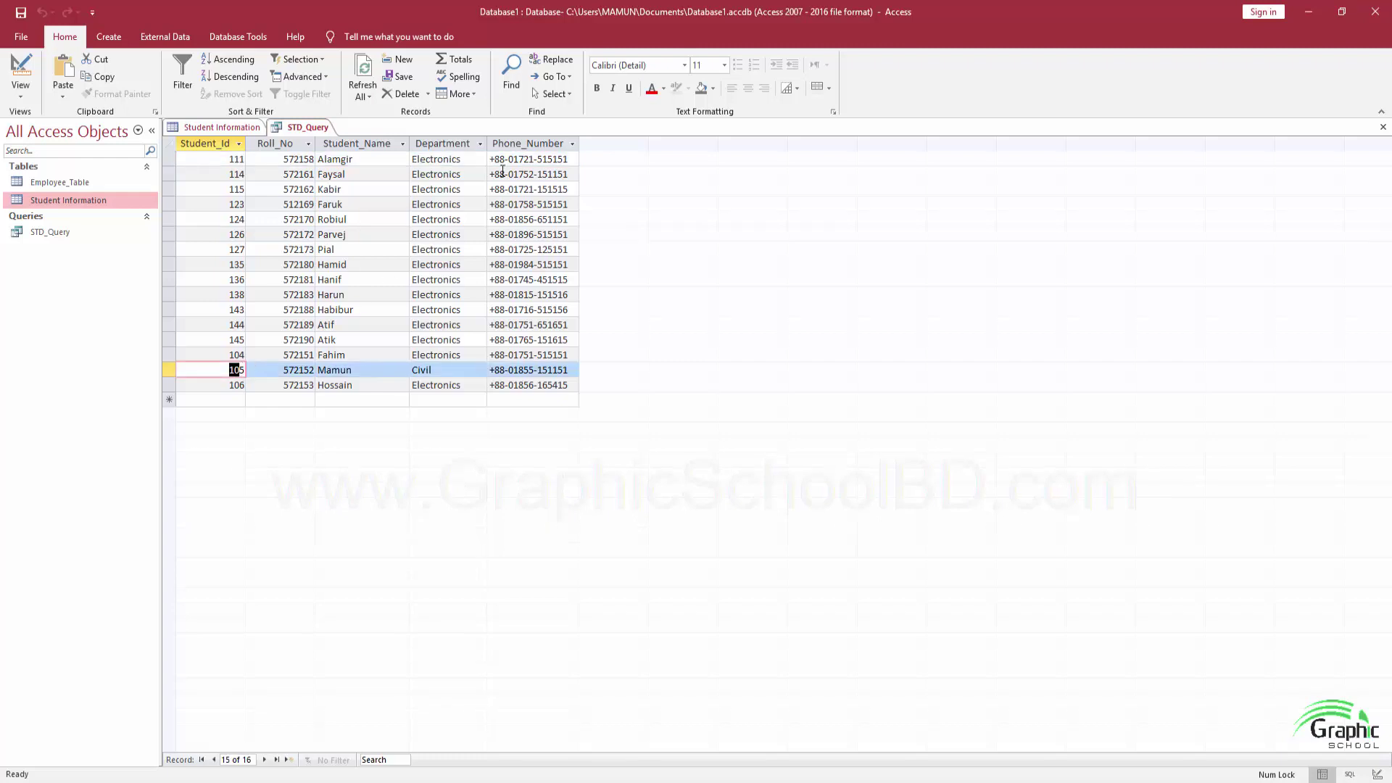
pyautogui.click(437, 160)
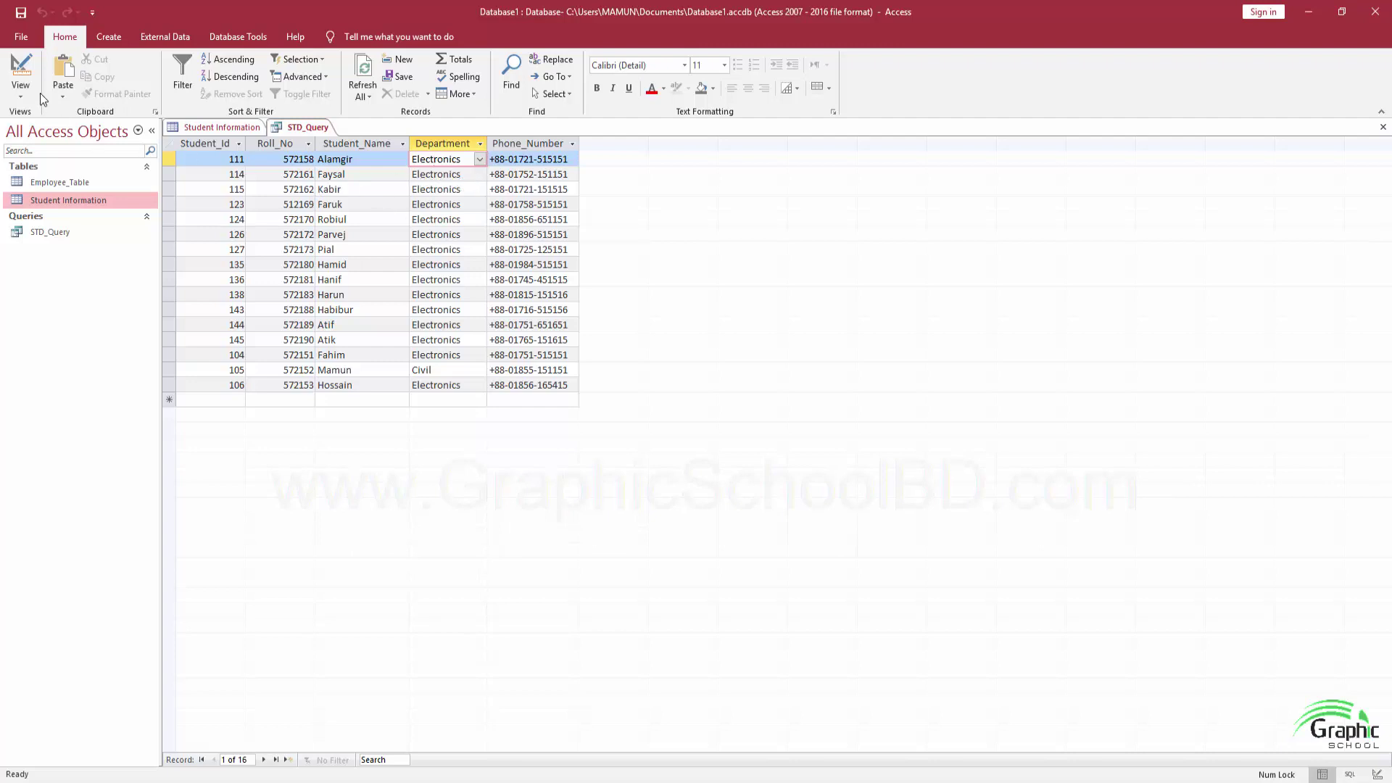
pyautogui.click(21, 73)
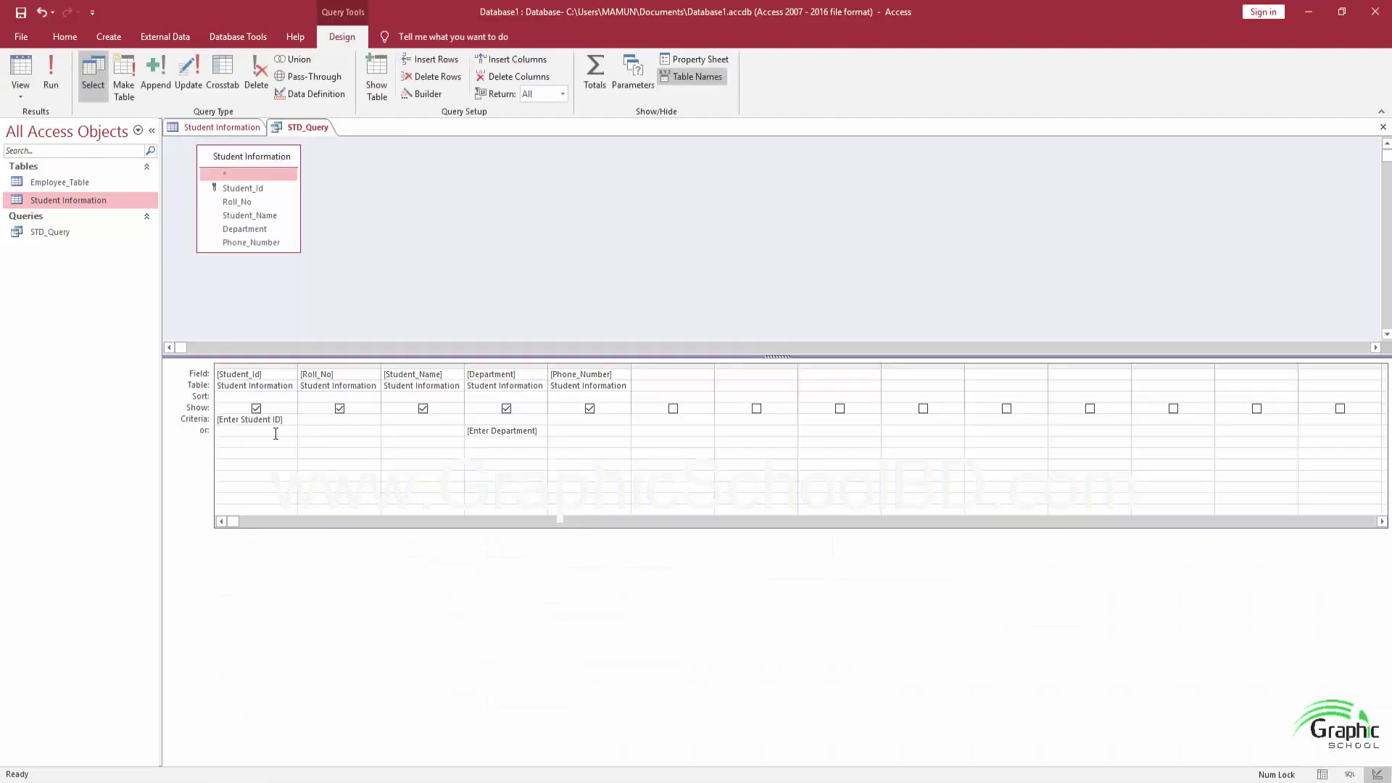
pyautogui.moveTo(538, 430); pyautogui.dragTo(422, 431)
pyautogui.click(362, 347)
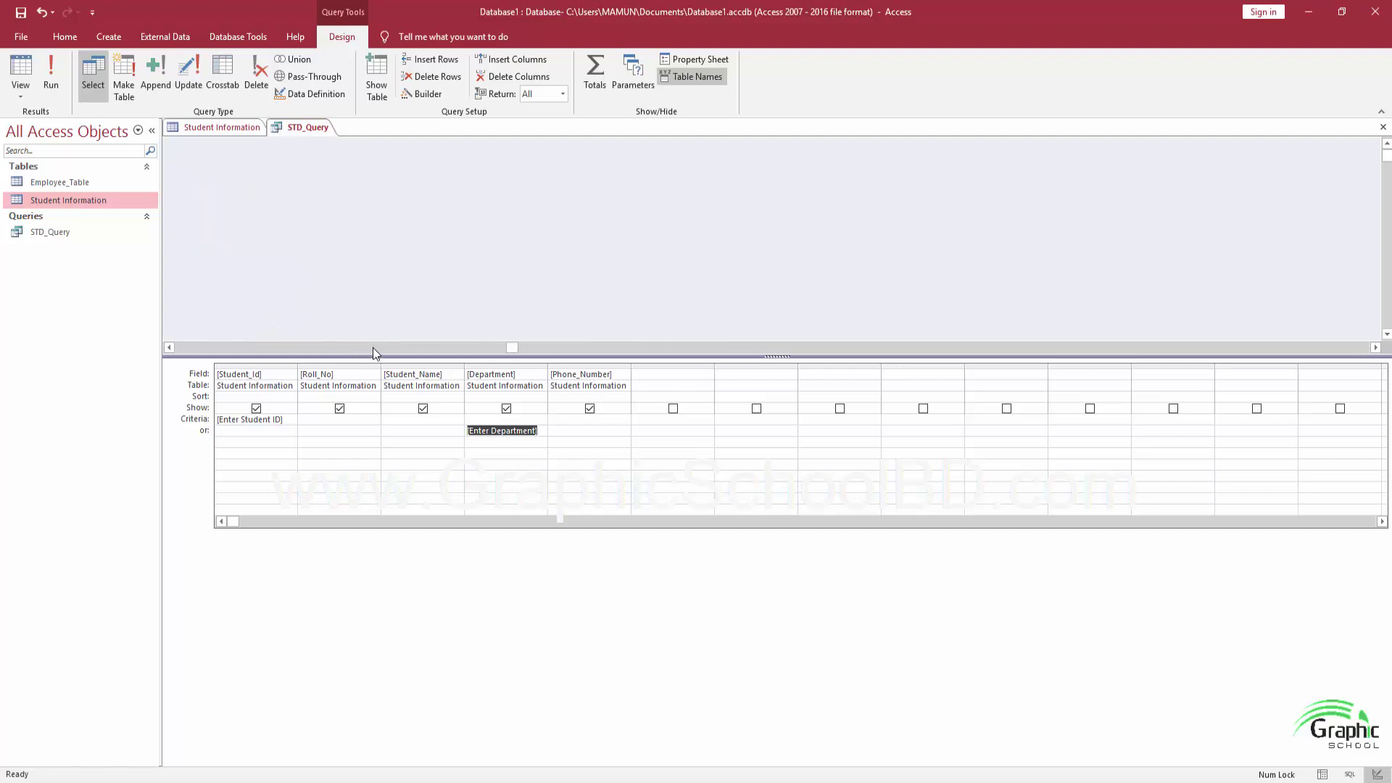